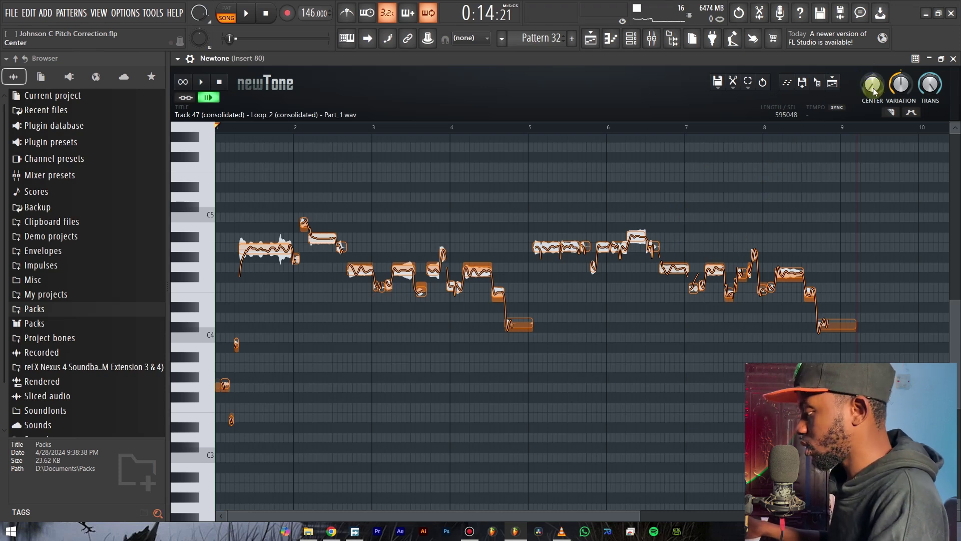
# Flatten the pitch curves of all vocal notes by setting Variation to 0%
pyautogui.scroll(5, 481, 299)
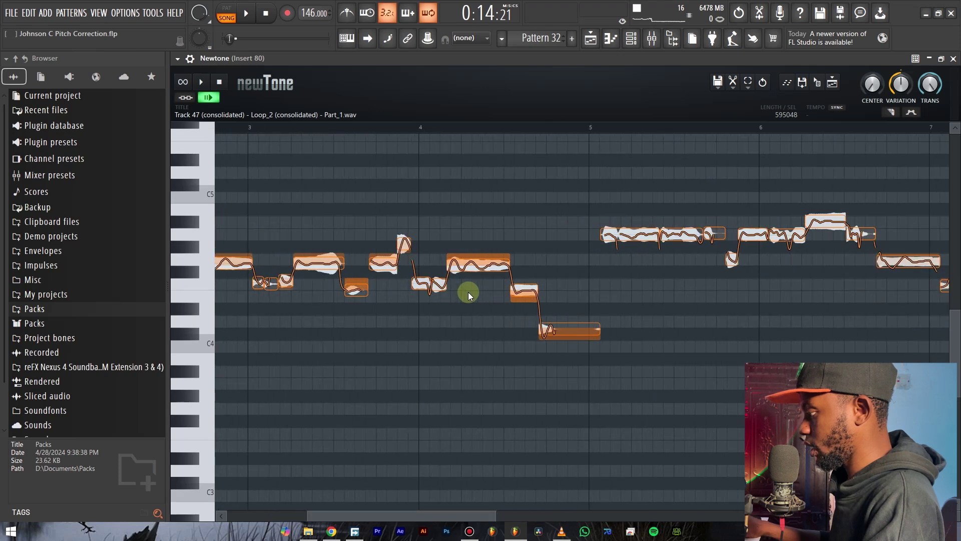
pyautogui.scroll(2, 467, 291)
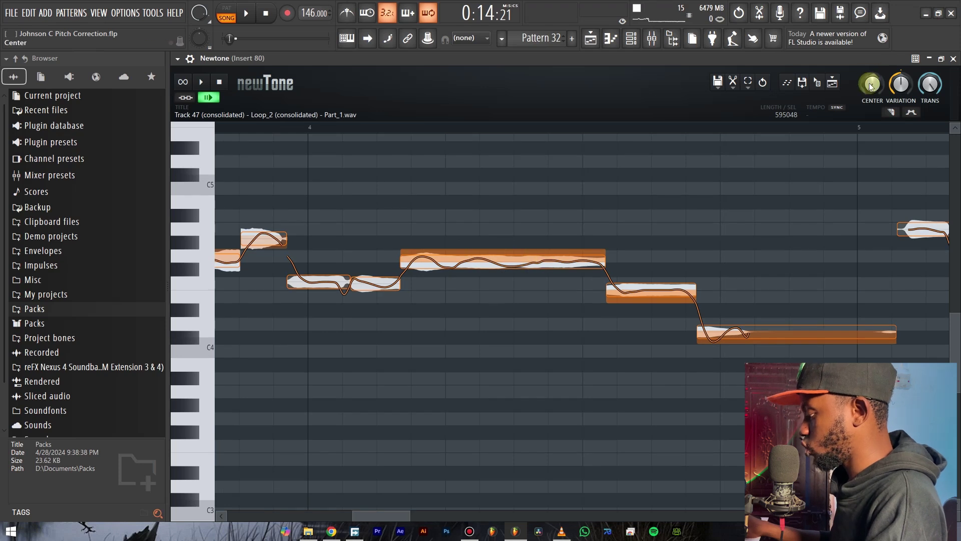
pyautogui.moveTo(872, 89)
pyautogui.mouseDown()
pyautogui.moveTo(872, 58)
pyautogui.moveTo(872, 89)
pyautogui.mouseUp()
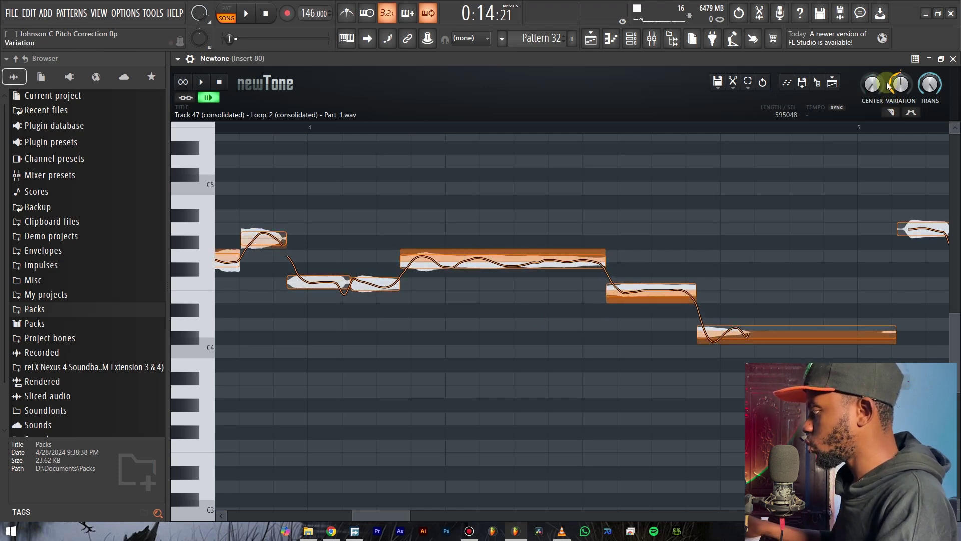
pyautogui.moveTo(900, 83); pyautogui.dragTo(900, 83)
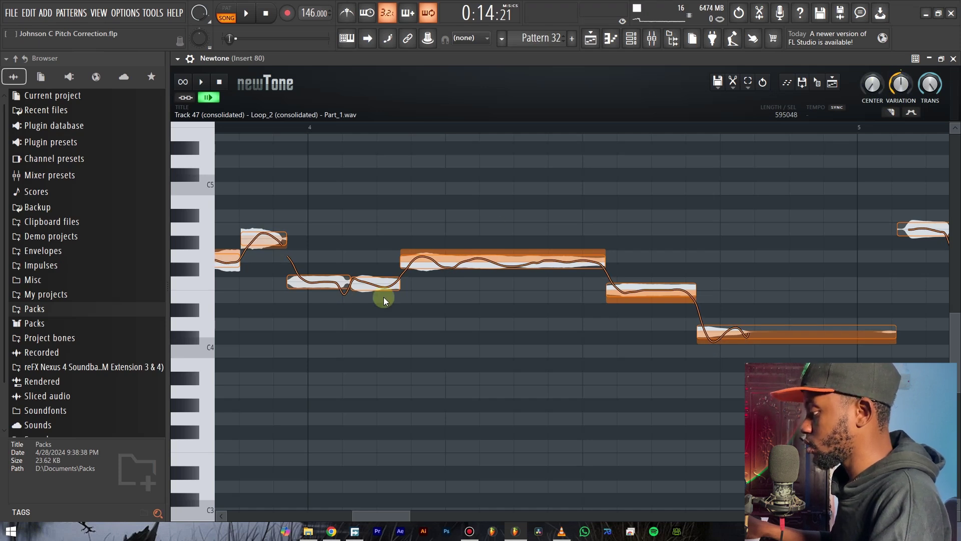
pyautogui.click(378, 280)
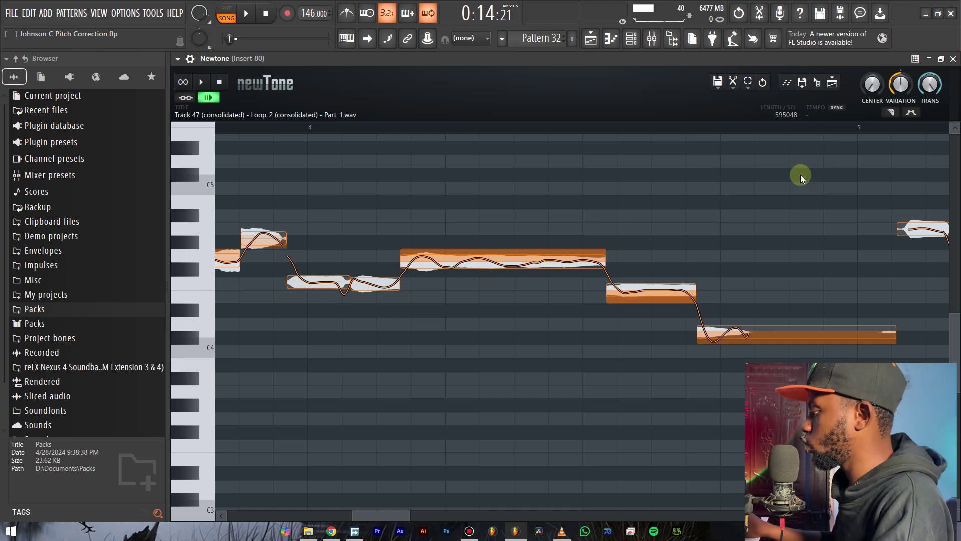
pyautogui.moveTo(901, 83); pyautogui.dragTo(892, 115)
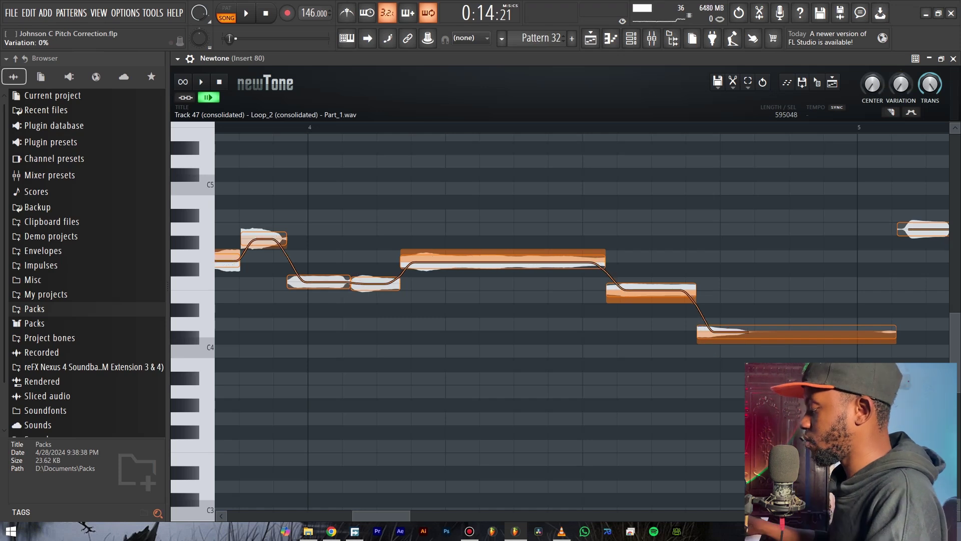
# Restore the Variation amount so the vocal notes regain their natural pitch curves
pyautogui.scroll(-3, 473, 281)
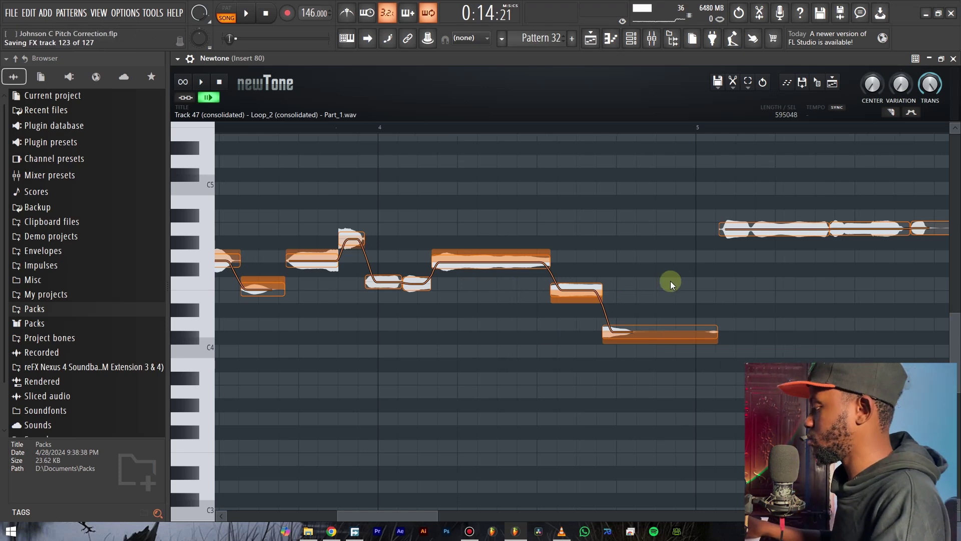
pyautogui.scroll(-4, 671, 283)
pyautogui.scroll(3, 715, 196)
pyautogui.scroll(2, 712, 195)
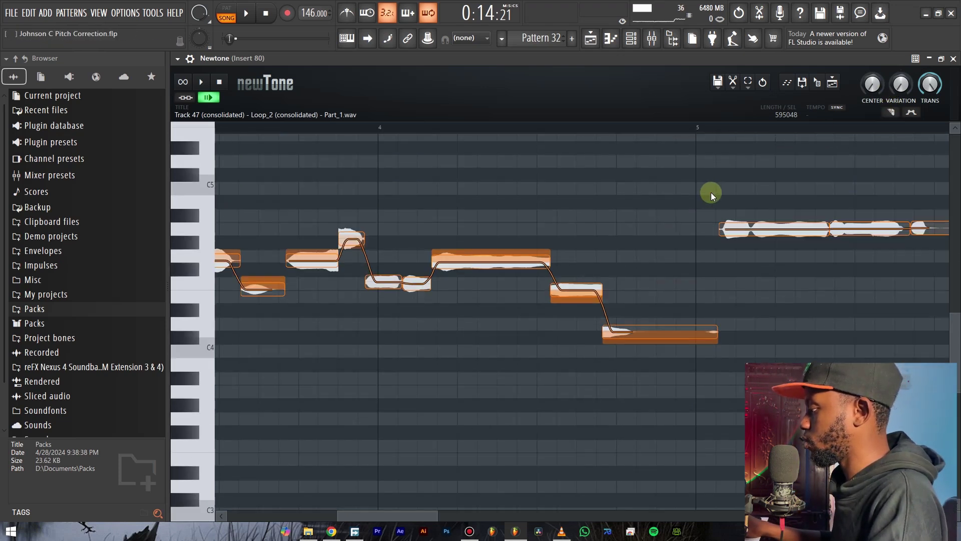
pyautogui.scroll(-3, 711, 194)
pyautogui.hscroll(2, 731, 188)
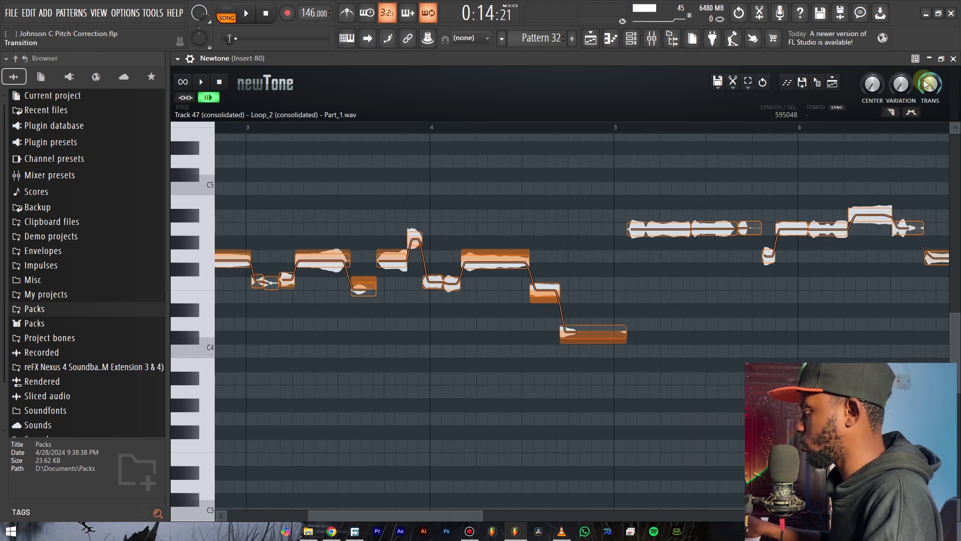
pyautogui.moveTo(901, 84); pyautogui.dragTo(896, 75)
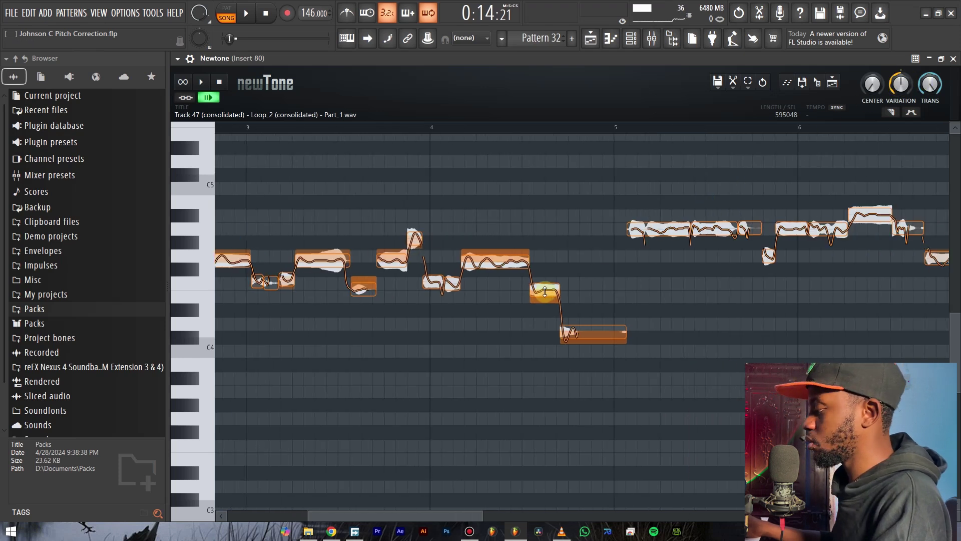
# Turn on advanced editing and select the sustained vocal note between bars 5 and 6
pyautogui.scroll(1, 733, 183)
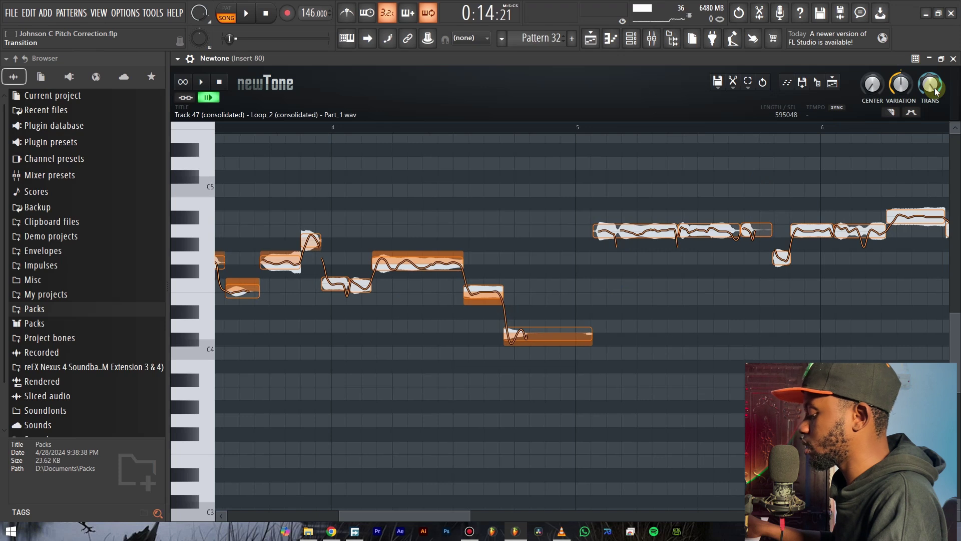
pyautogui.scroll(-2, 513, 423)
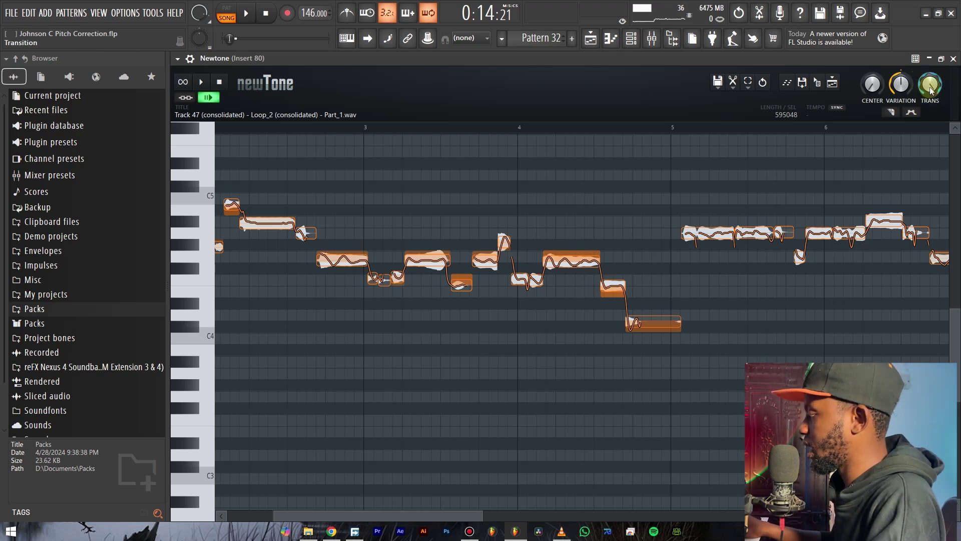
pyautogui.scroll(-3, 509, 244)
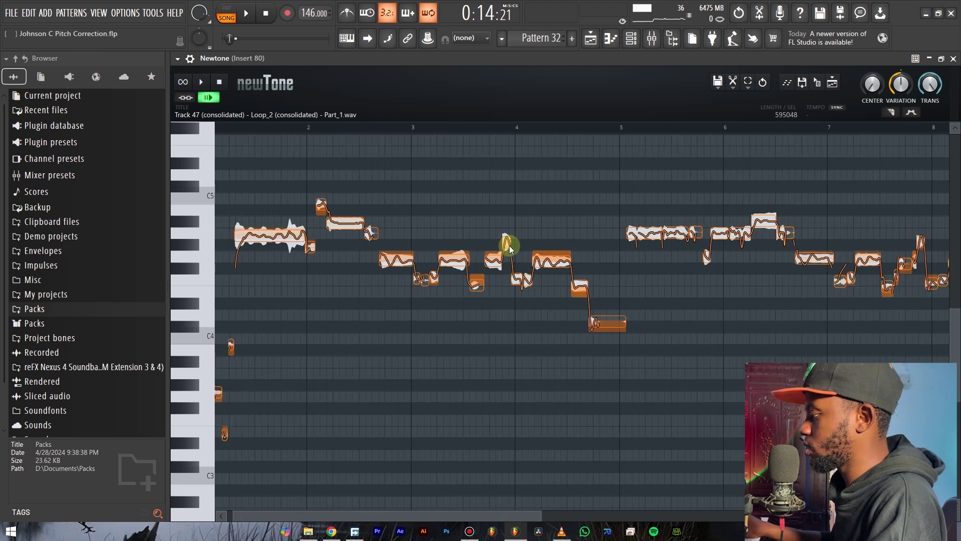
pyautogui.scroll(1, 465, 208)
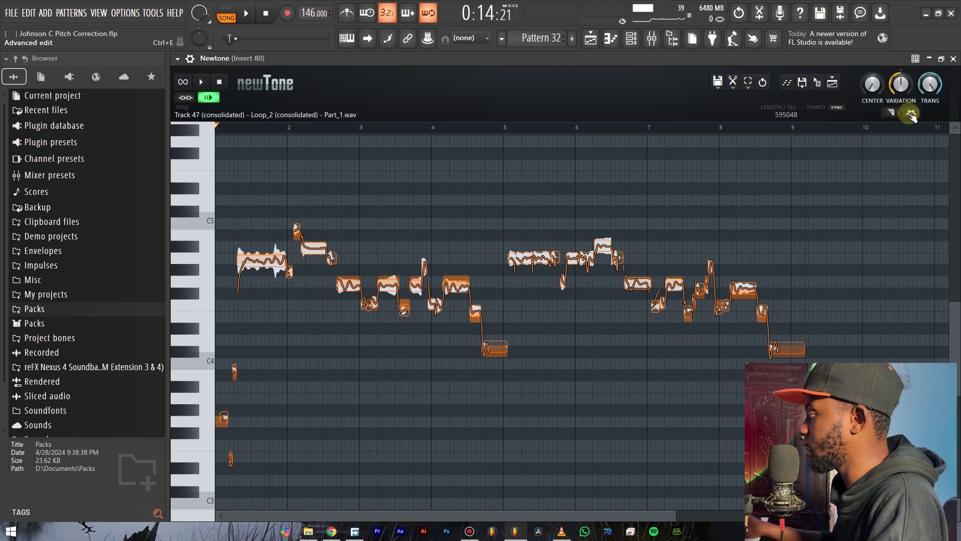
pyautogui.scroll(1, 921, 126)
pyautogui.click(440, 253)
pyautogui.doubleClick(447, 258)
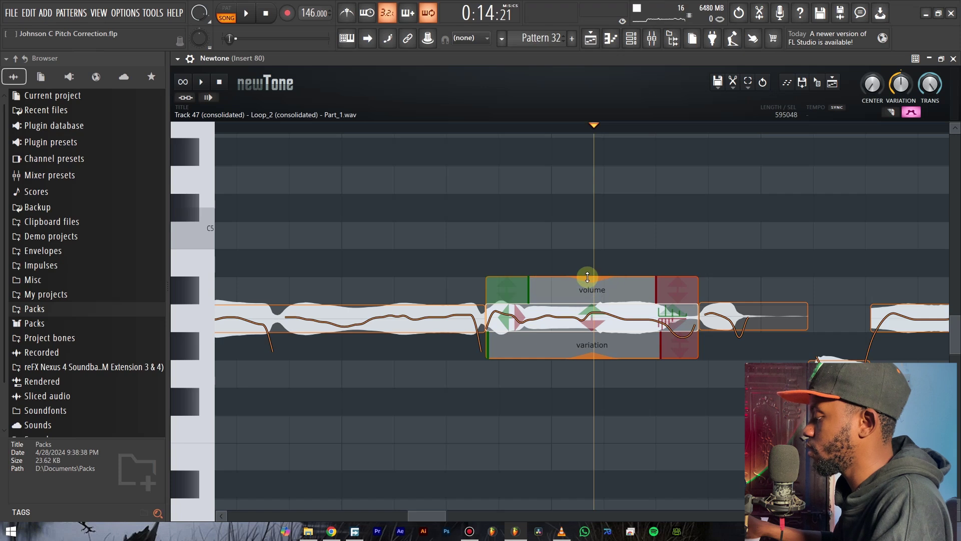
# Try different volume and variation amounts on the selected note, returning its variation to 100%
pyautogui.moveTo(590, 277)
pyautogui.mouseDown()
pyautogui.moveTo(599, 220)
pyautogui.moveTo(595, 278)
pyautogui.mouseUp()
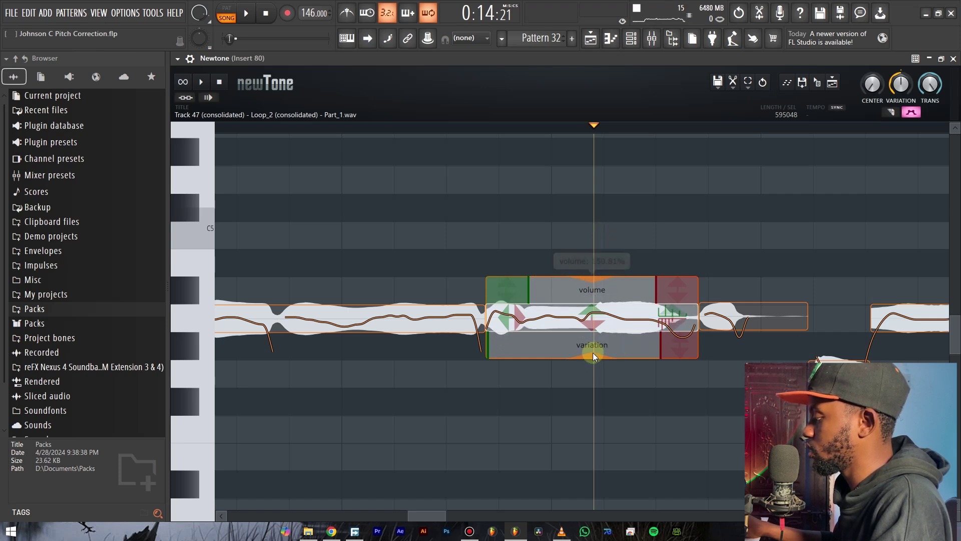
pyautogui.moveTo(592, 357)
pyautogui.mouseDown()
pyautogui.moveTo(602, 327)
pyautogui.moveTo(605, 353)
pyautogui.mouseUp()
pyautogui.click(702, 321)
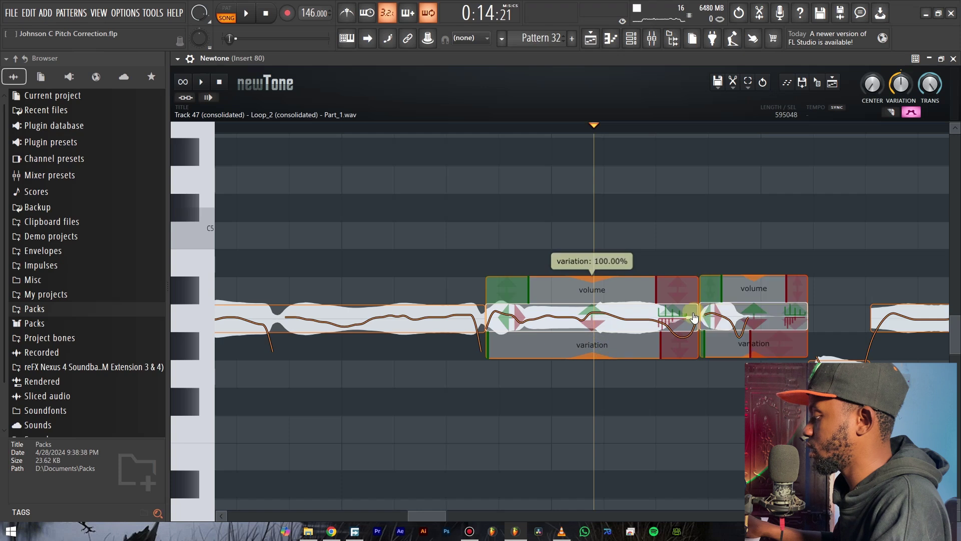
# Try a fade-out gain of 714.26% on the note, return it to 100%, and slightly shorten its volume fade-in
pyautogui.moveTo(680, 285); pyautogui.dragTo(693, 163)
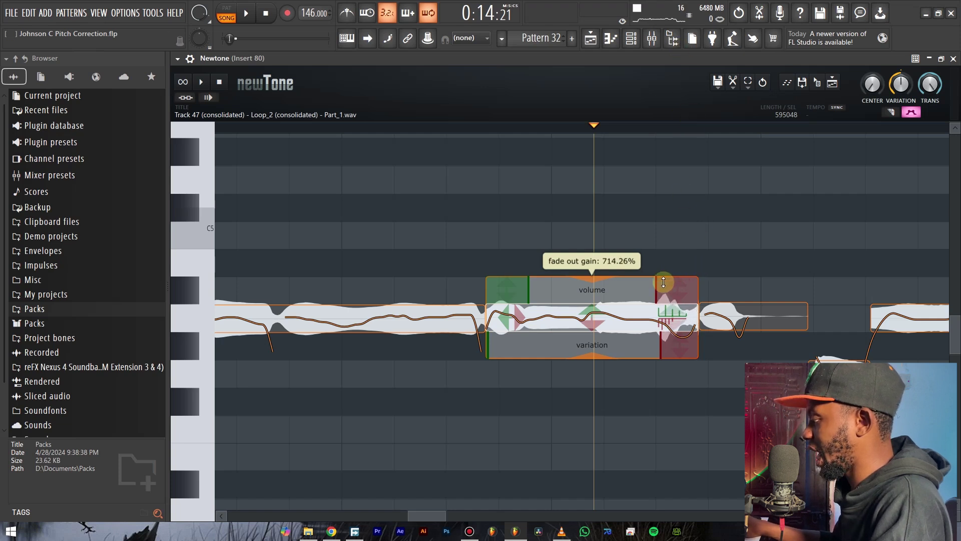
pyautogui.moveTo(658, 283)
pyautogui.mouseDown()
pyautogui.moveTo(622, 284)
pyautogui.moveTo(666, 279)
pyautogui.moveTo(646, 279)
pyautogui.moveTo(657, 275)
pyautogui.moveTo(626, 281)
pyautogui.moveTo(672, 287)
pyautogui.mouseUp()
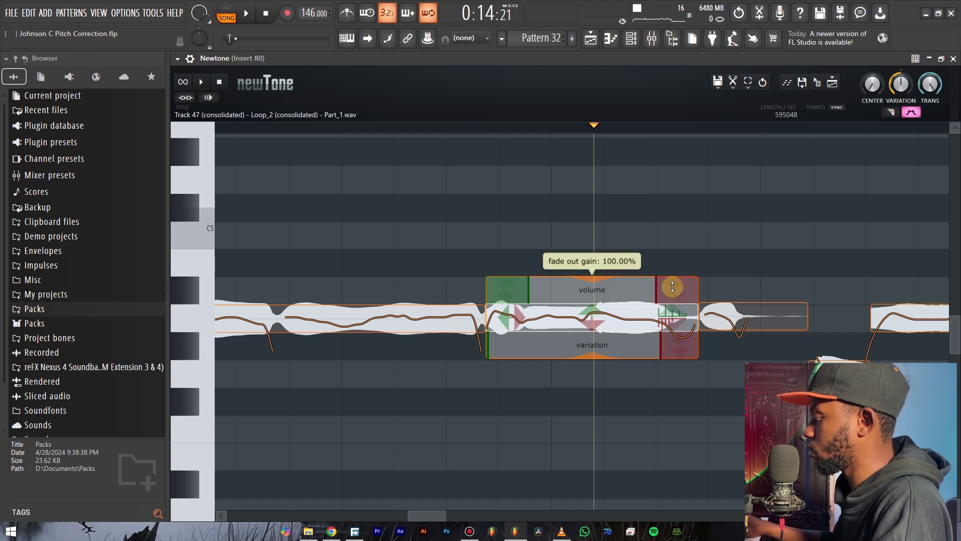
pyautogui.moveTo(494, 292); pyautogui.dragTo(524, 290)
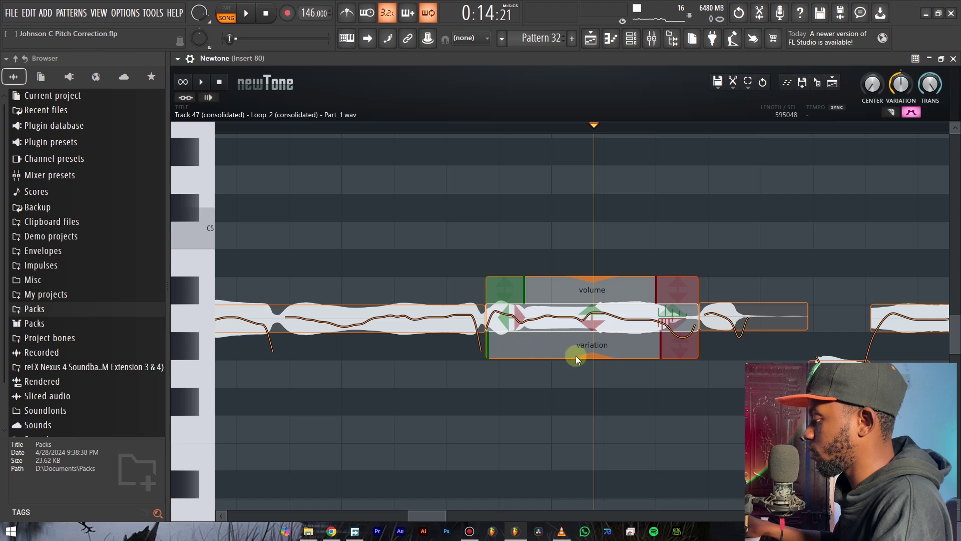
# Try adjusting the variation fade-out and fade-in of the selected note, and reset them
pyautogui.moveTo(667, 344); pyautogui.dragTo(697, 337)
pyautogui.moveTo(512, 351)
pyautogui.mouseDown()
pyautogui.moveTo(510, 330)
pyautogui.moveTo(524, 339)
pyautogui.mouseUp()
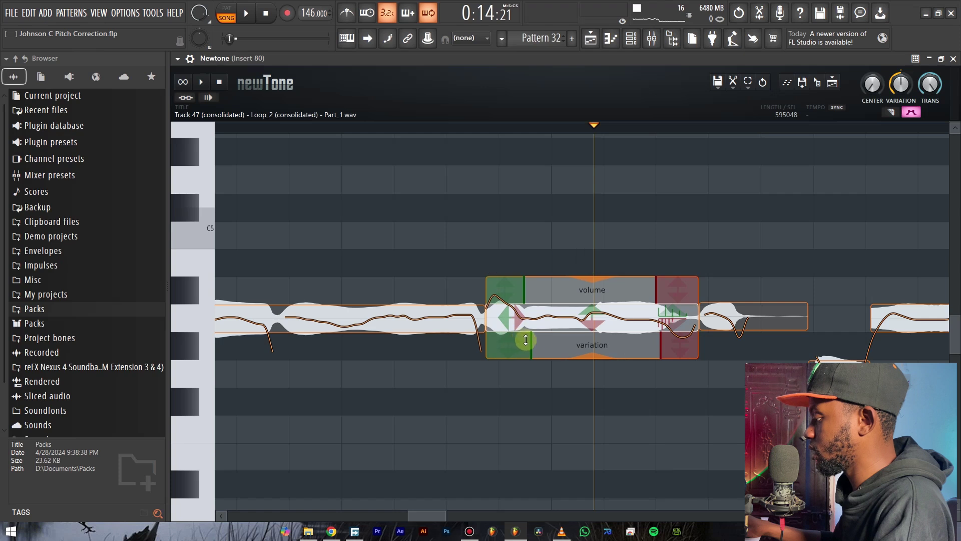
pyautogui.rightClick(531, 347)
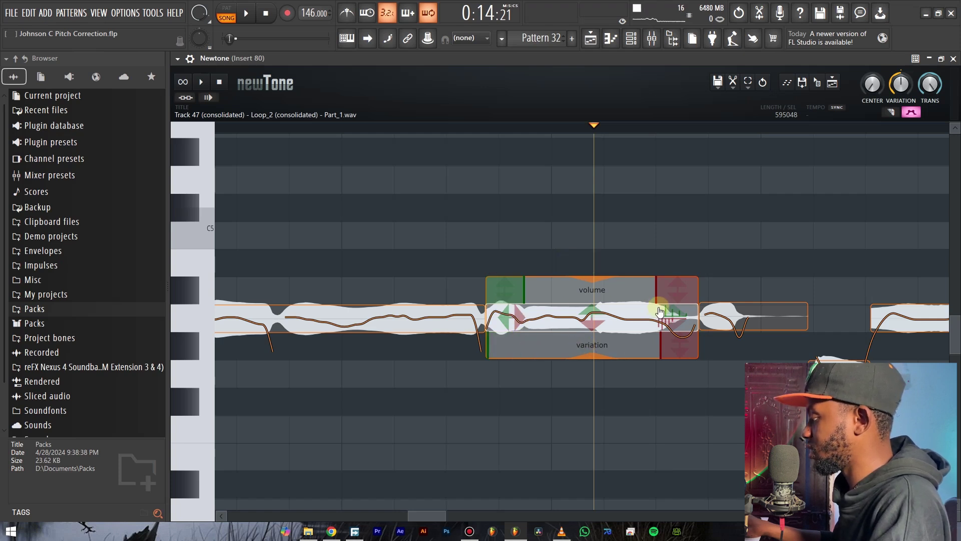
# Try the adjustment handle at the end of the selected note's waveform, and deselect the note
pyautogui.moveTo(675, 315); pyautogui.dragTo(693, 310)
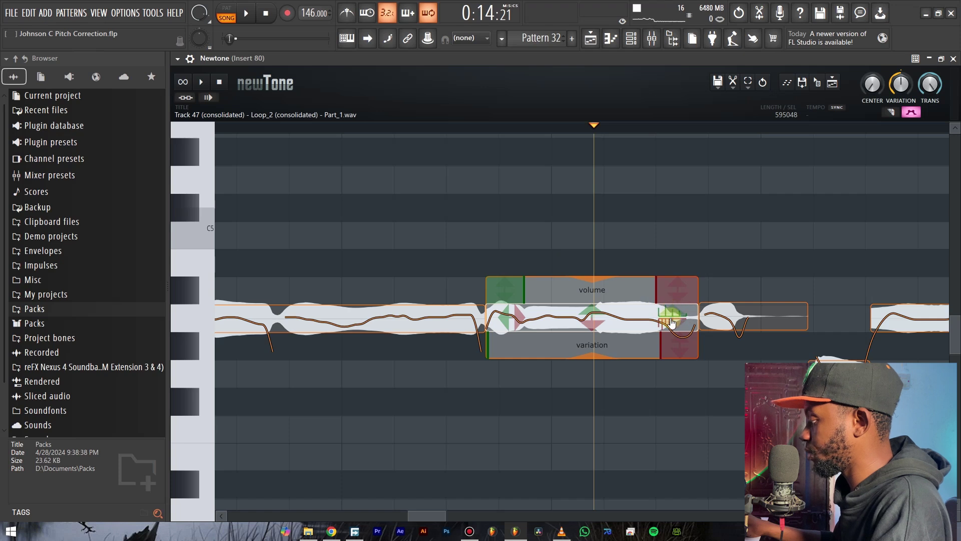
pyautogui.moveTo(674, 320); pyautogui.dragTo(674, 256)
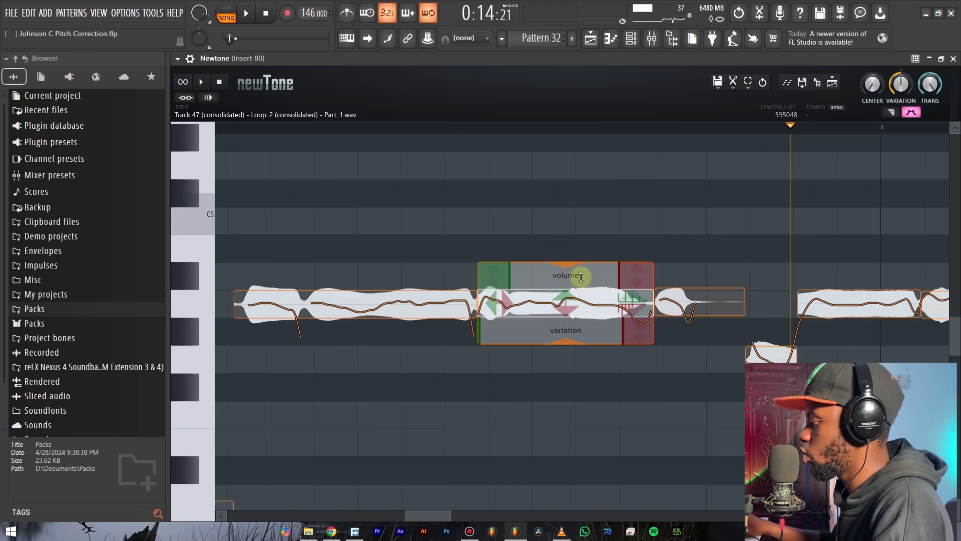
pyautogui.moveTo(580, 303); pyautogui.dragTo(601, 305)
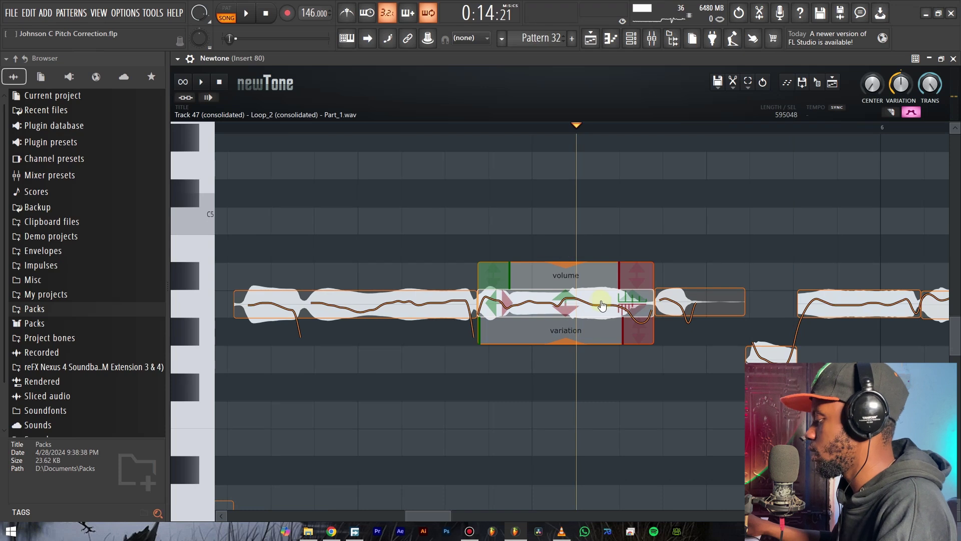
pyautogui.click(750, 188)
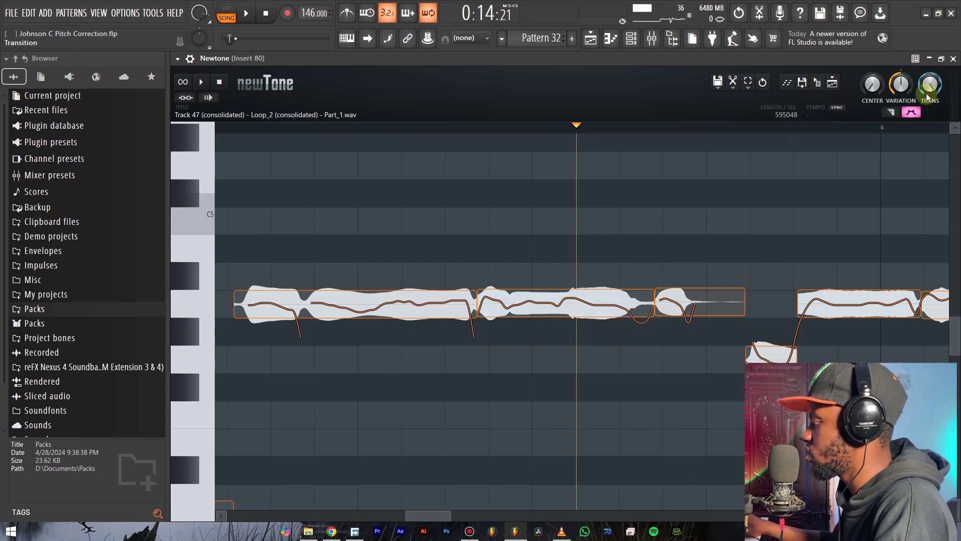
# Slice the sustained note between bars 5 and 6 near its middle in cut mode, and undo the slice
pyautogui.click(890, 113)
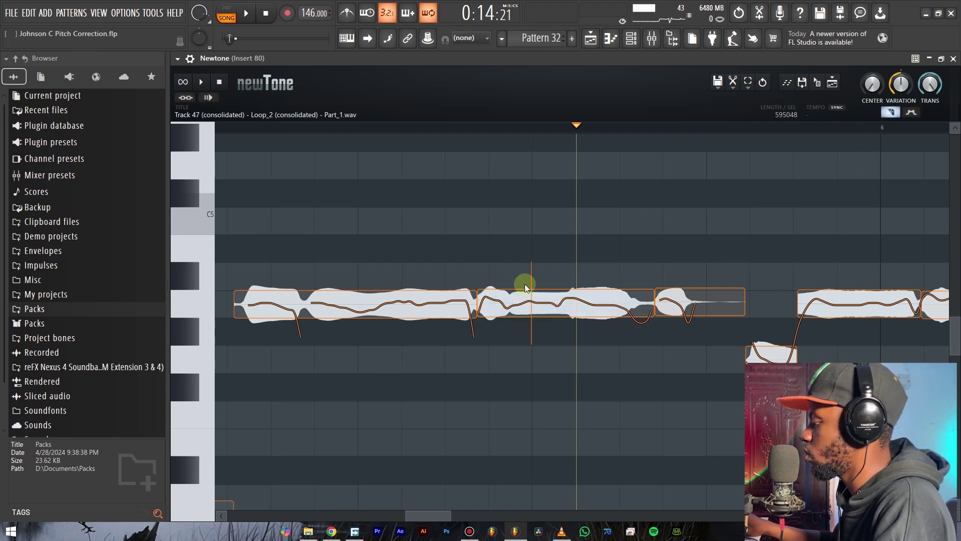
pyautogui.click(574, 305)
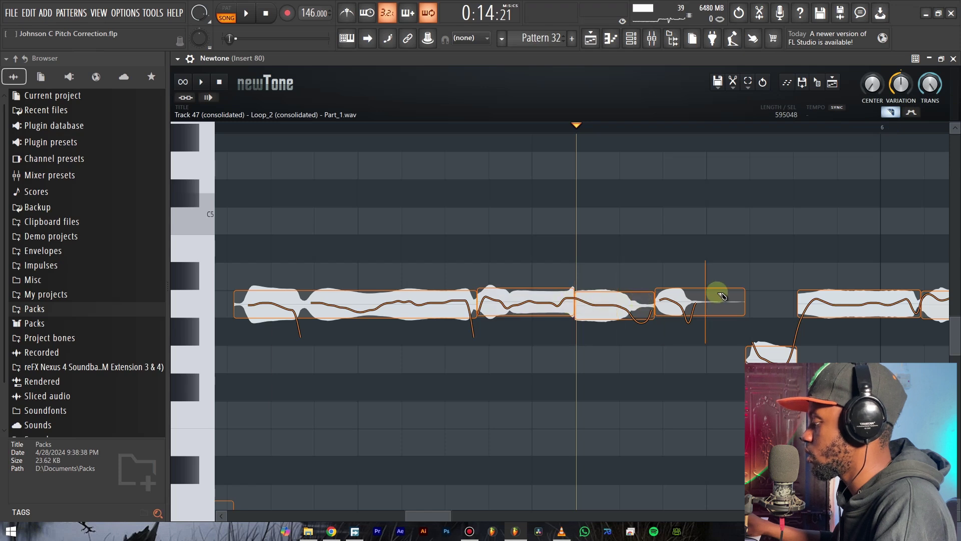
pyautogui.hotkey('ctrl', 'z')
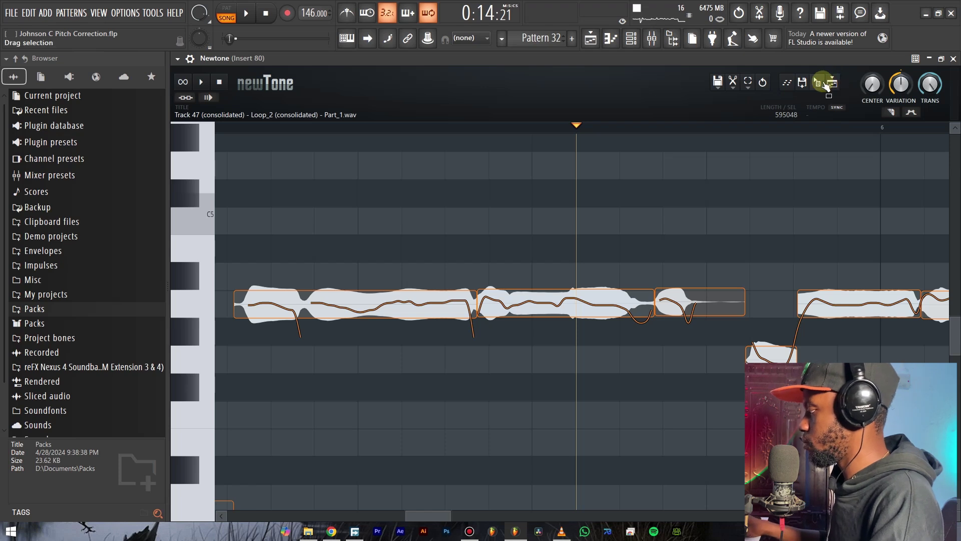
# Examine the selection options and the editing options, including Snap to scale, Scale and Snap to grid
pyautogui.click(749, 89)
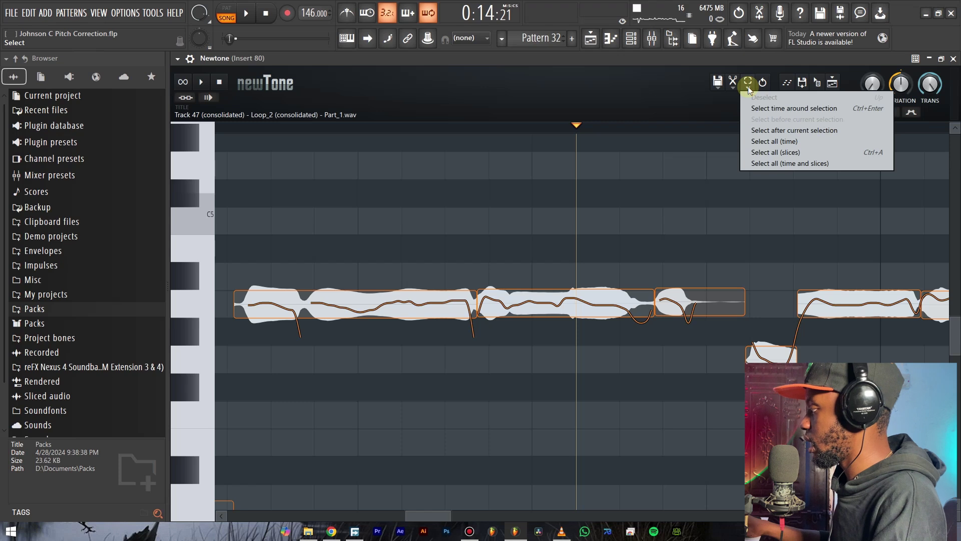
pyautogui.click(745, 88)
pyautogui.click(733, 90)
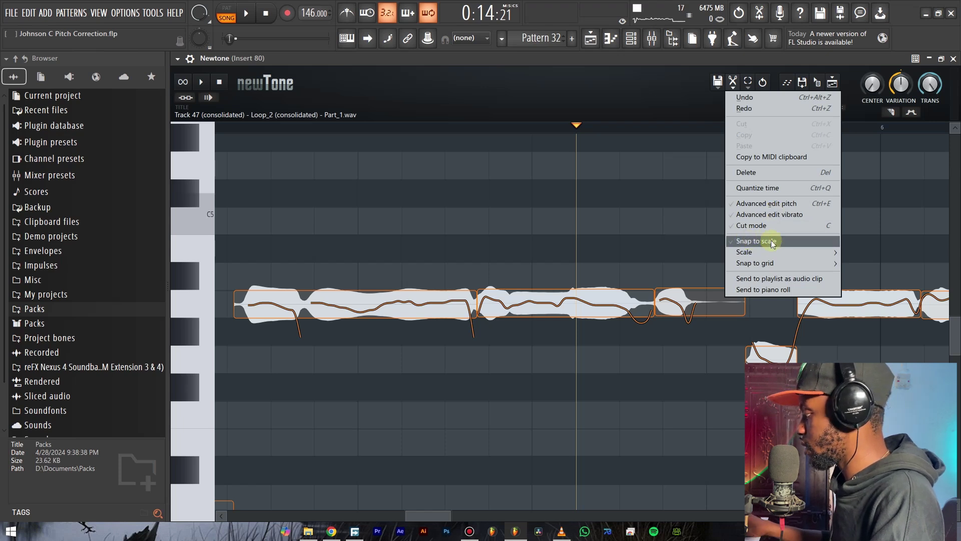
pyautogui.moveTo(835, 264)
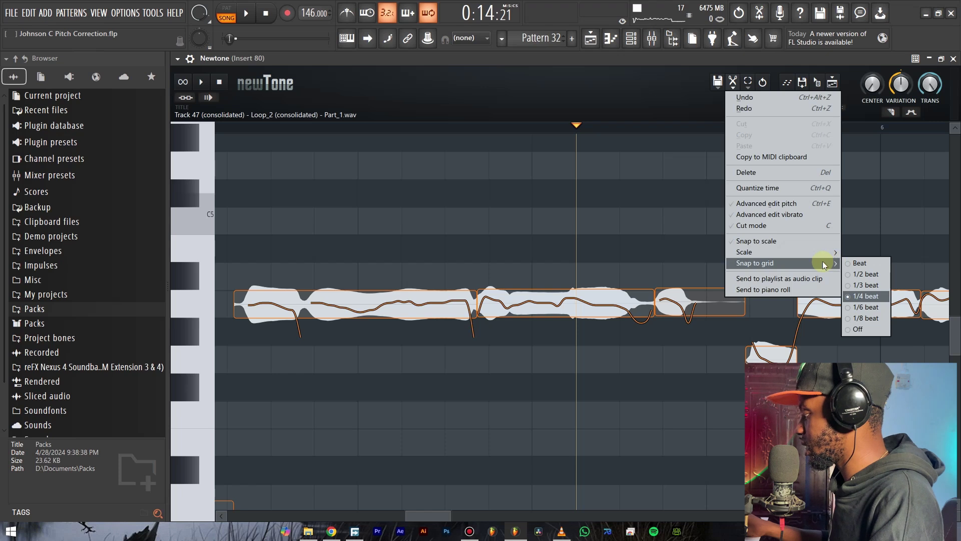
pyautogui.moveTo(792, 256)
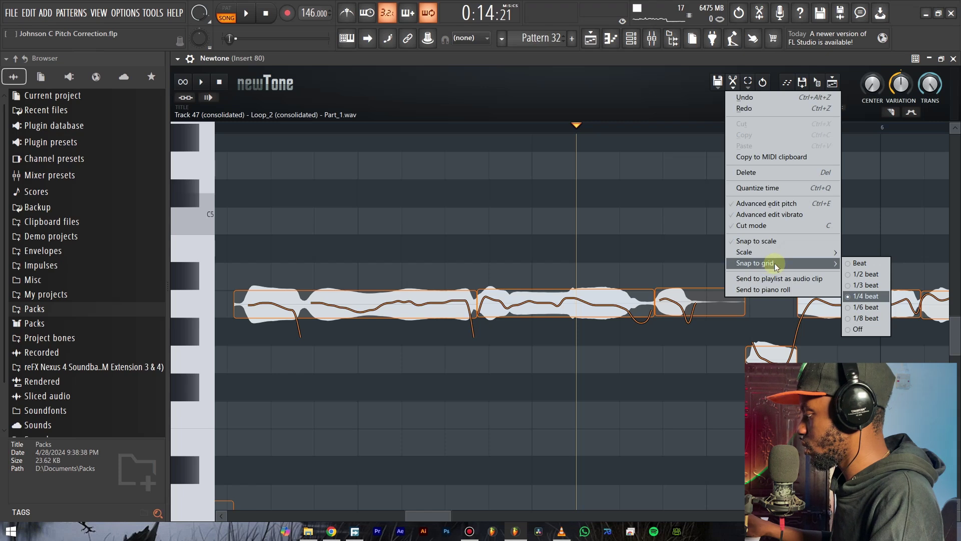
pyautogui.click(695, 181)
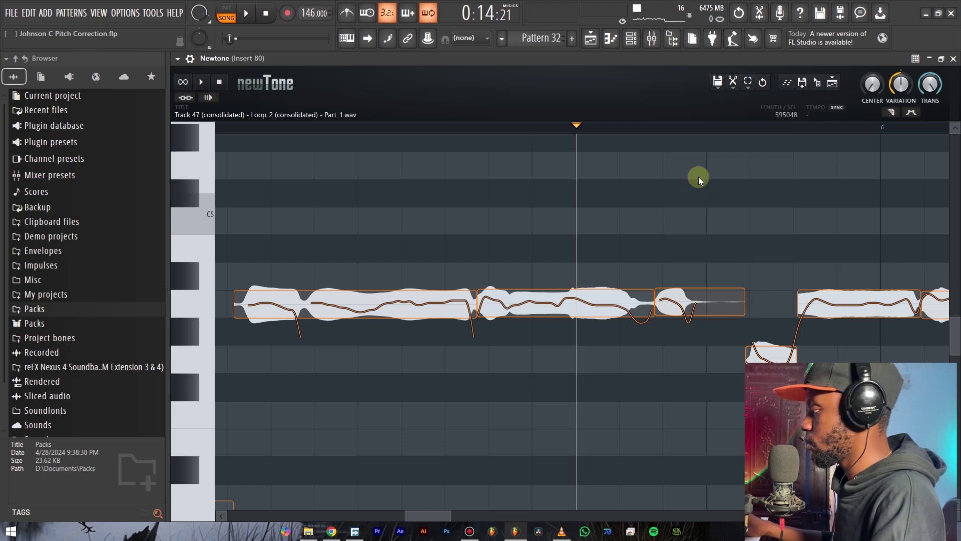
pyautogui.scroll(-5, 732, 188)
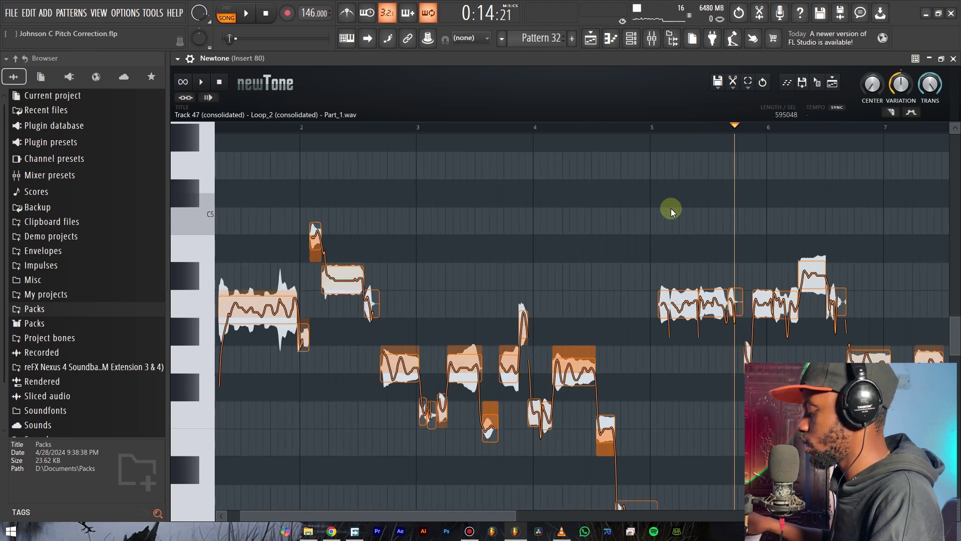
# Look over the vocal's detected notes and pitch curves from the start of the phrase to bar 9
pyautogui.scroll(-3, 611, 230)
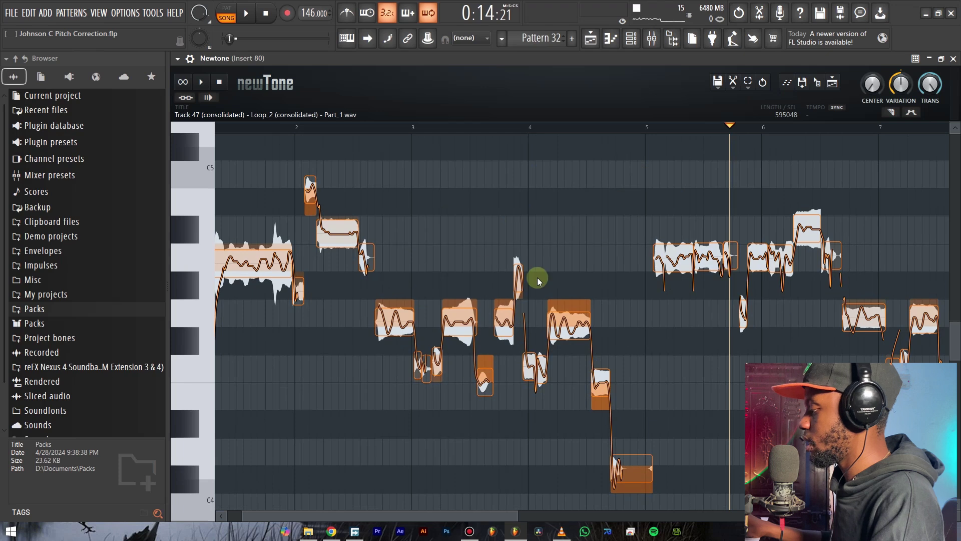
pyautogui.scroll(-3, 580, 246)
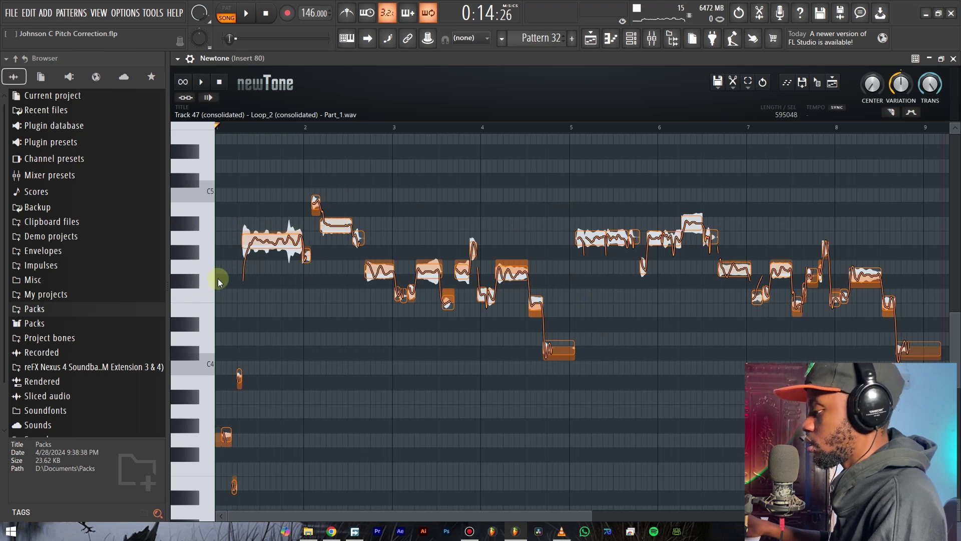
pyautogui.scroll(-1, 279, 274)
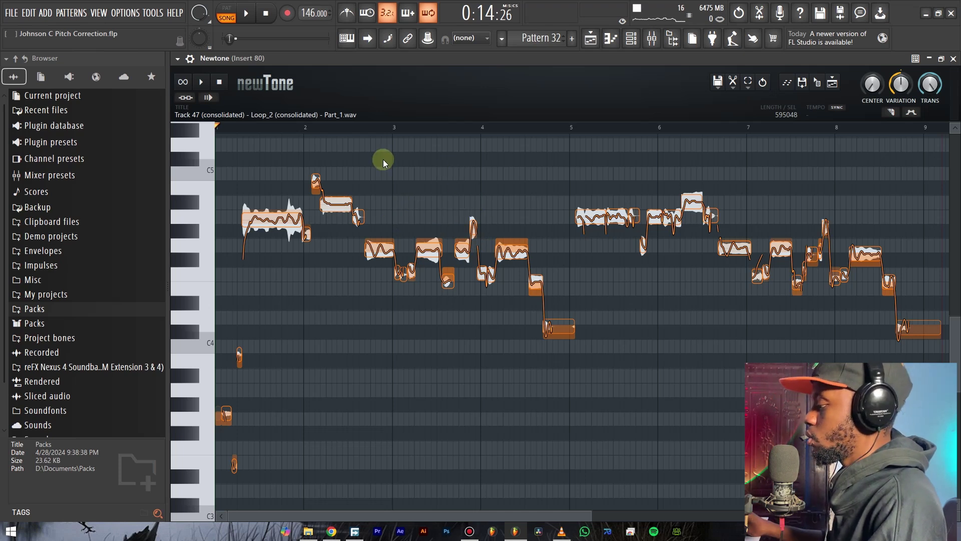
pyautogui.scroll(3, 397, 191)
pyautogui.moveTo(434, 222); pyautogui.dragTo(487, 200)
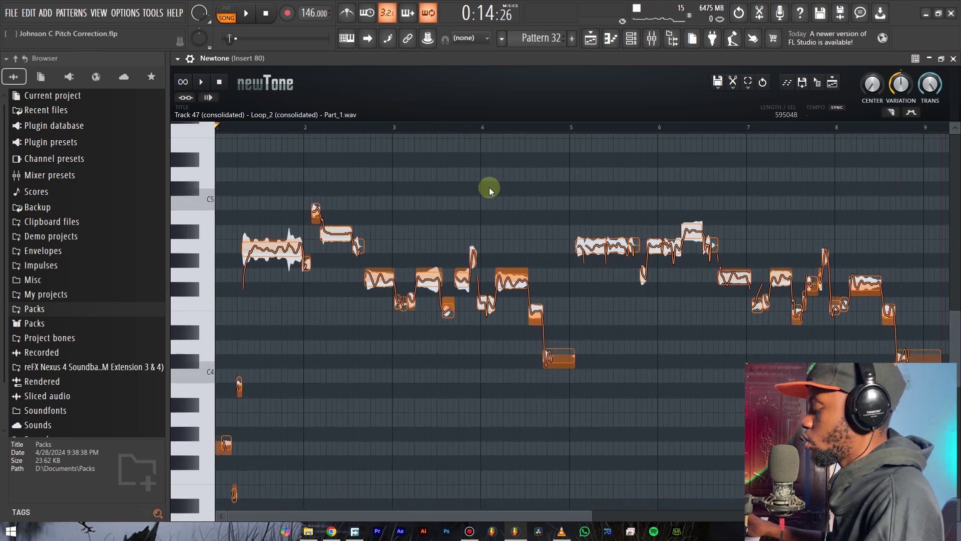
pyautogui.scroll(-2, 483, 188)
pyautogui.scroll(5, 314, 247)
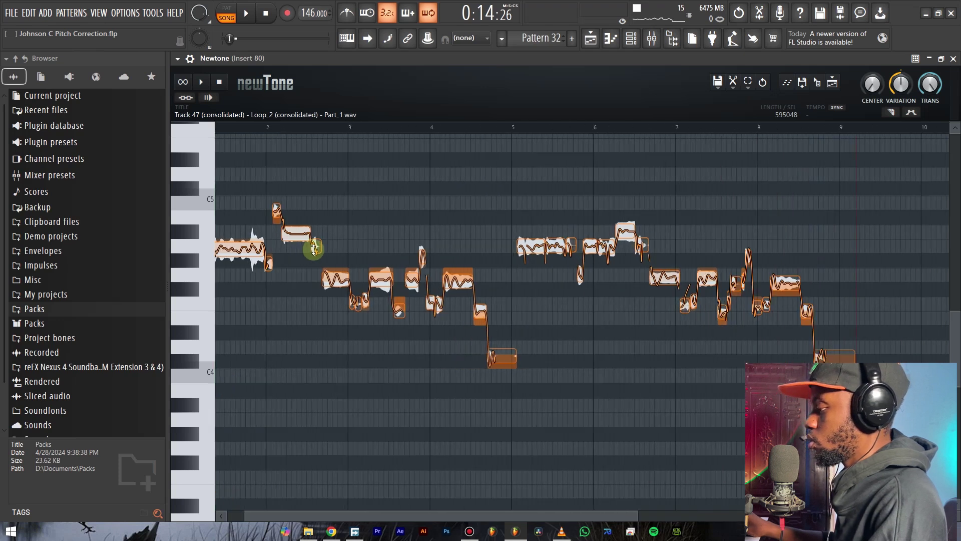
pyautogui.scroll(-6, 316, 246)
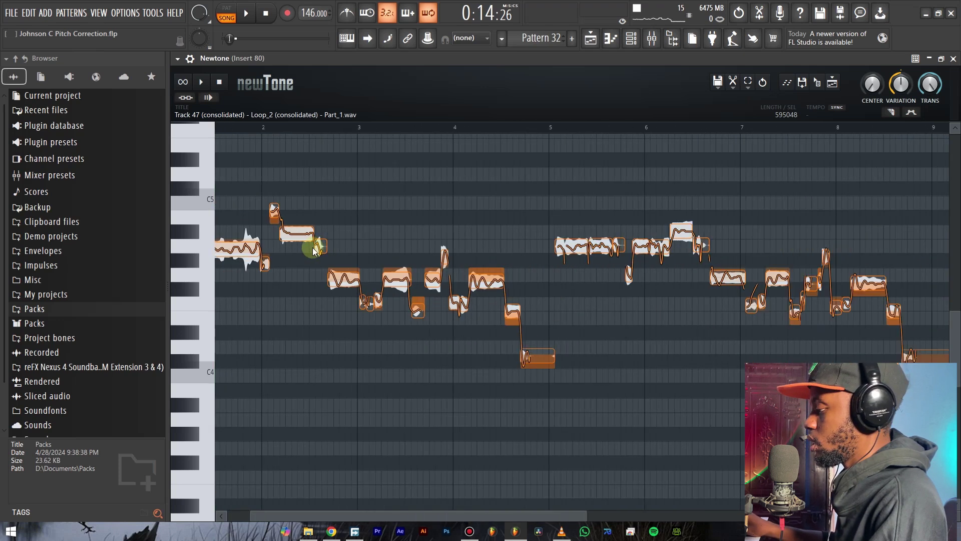
pyautogui.scroll(5, 354, 242)
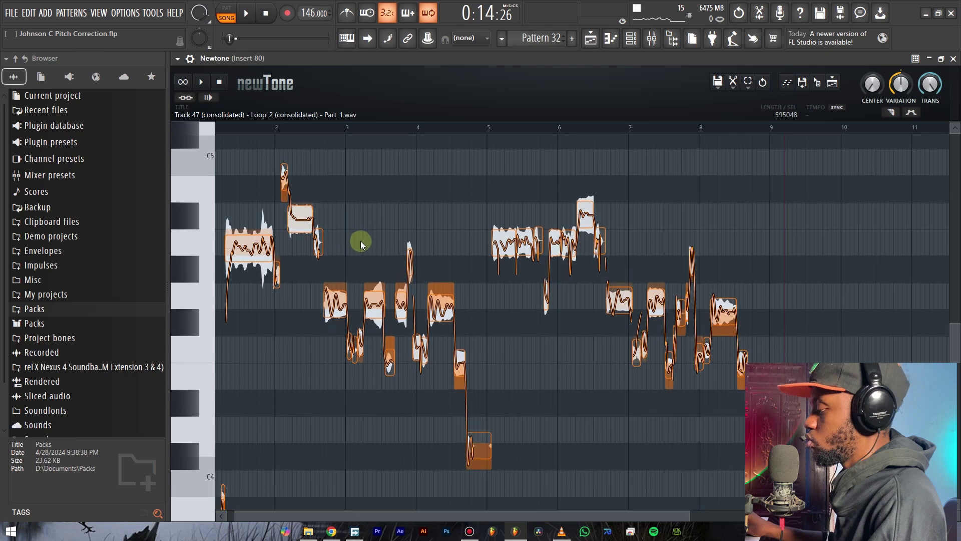
pyautogui.scroll(-4, 363, 240)
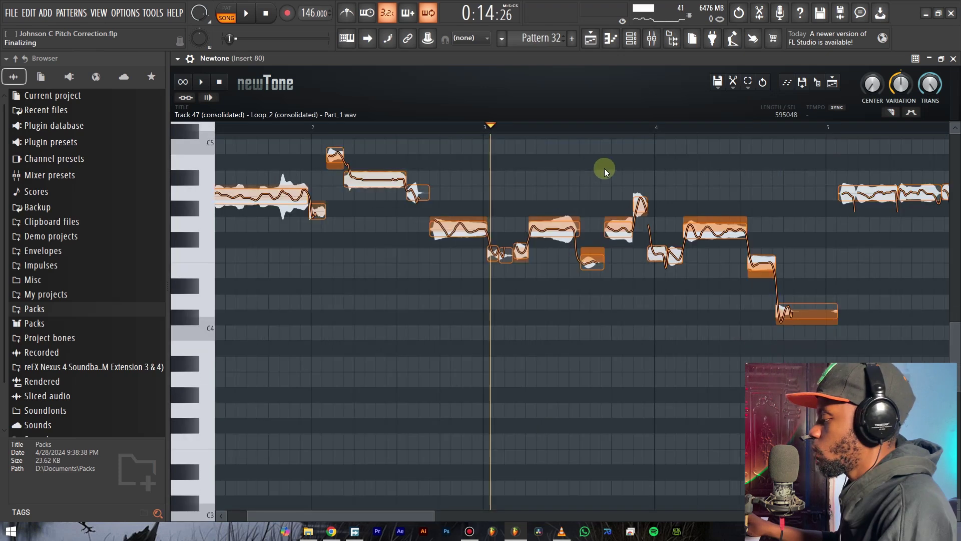
pyautogui.moveTo(605, 168); pyautogui.dragTo(545, 202)
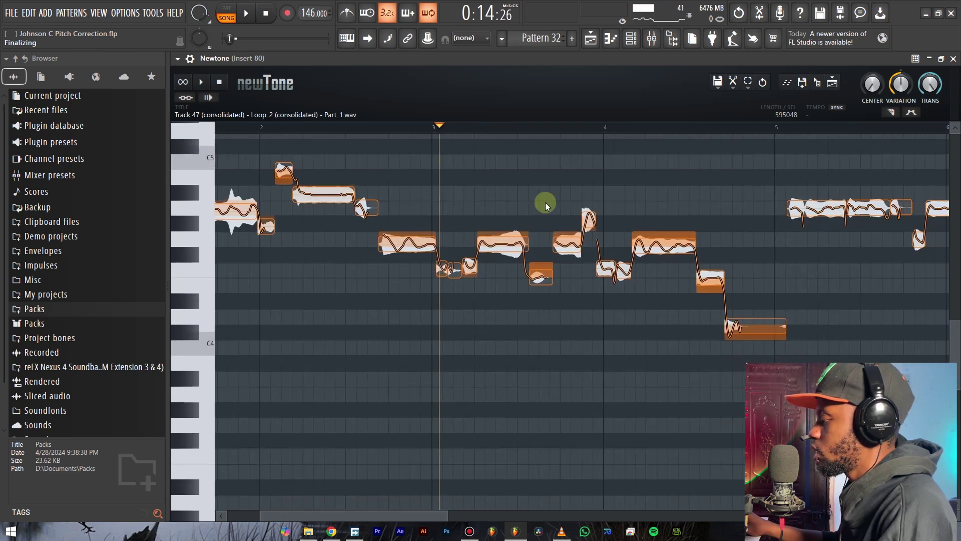
# Inspect the advanced edit controls of the sustained note after bar 3 and of the A#4 note after bar 2, closing each
pyautogui.doubleClick(513, 240)
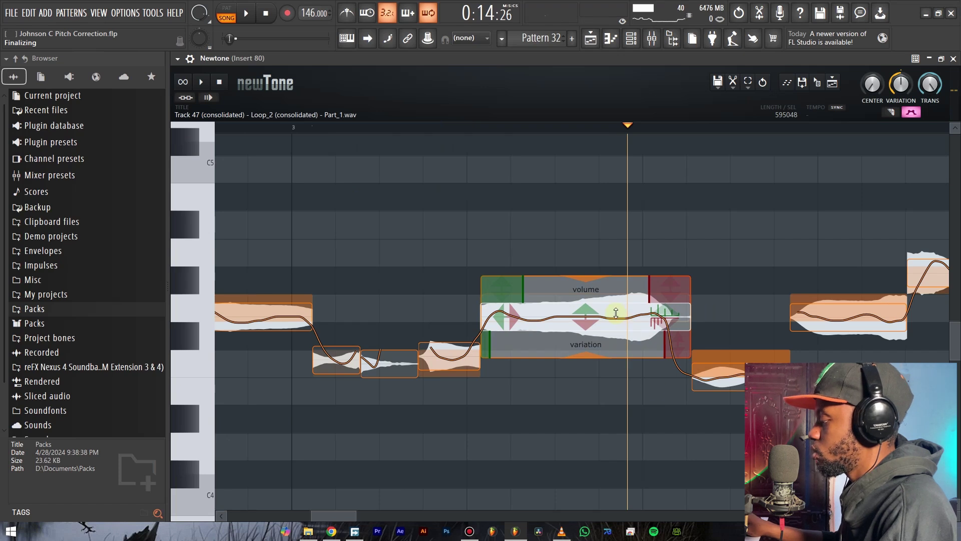
pyautogui.doubleClick(559, 215)
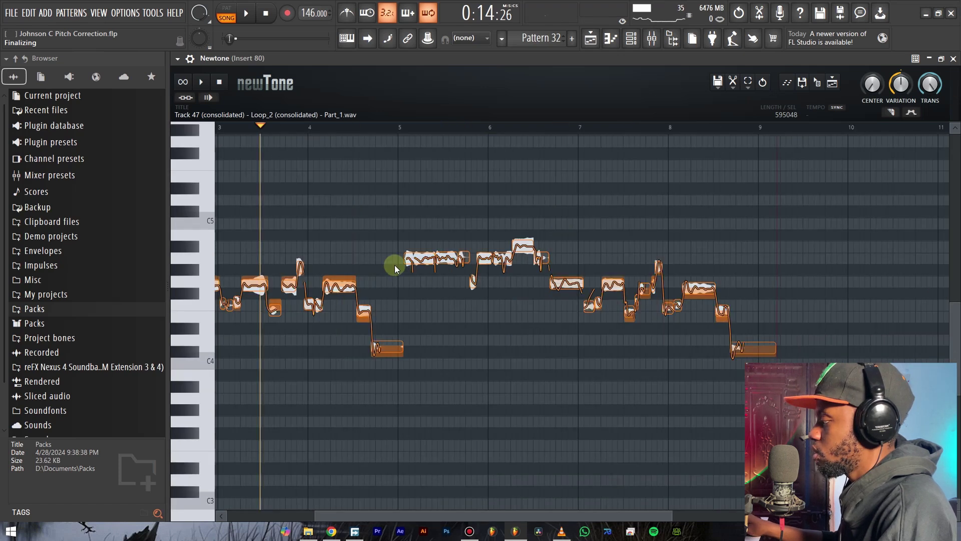
pyautogui.moveTo(398, 225); pyautogui.dragTo(687, 222)
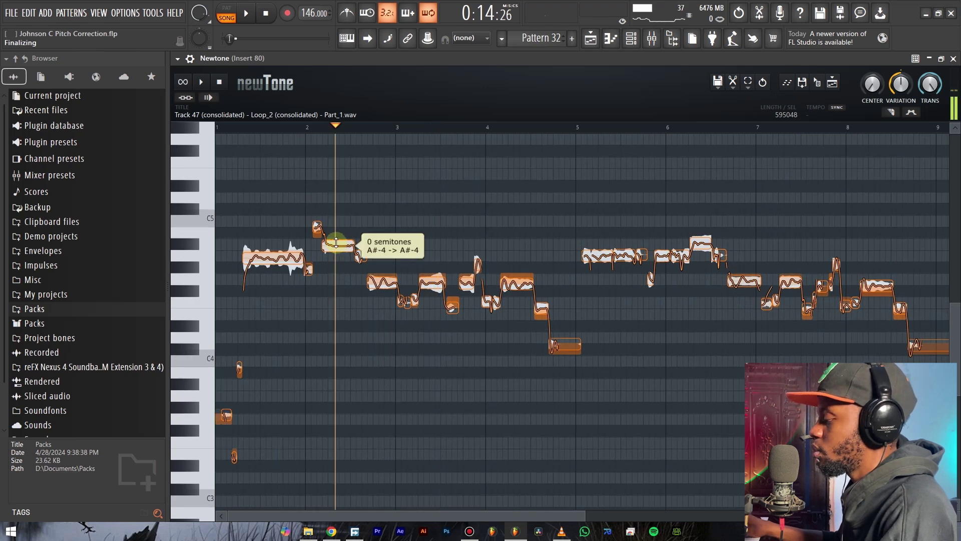
pyautogui.doubleClick(339, 247)
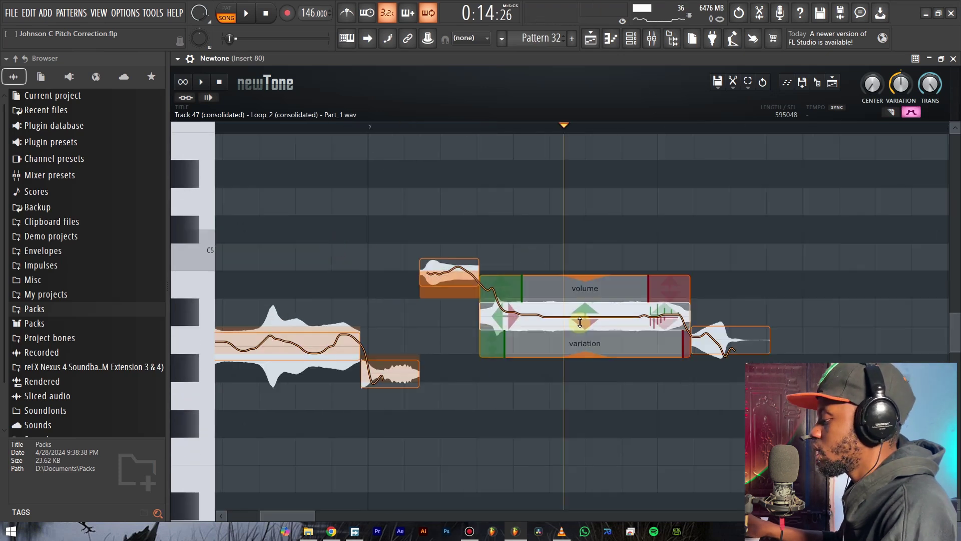
pyautogui.click(805, 188)
pyautogui.doubleClick(801, 188)
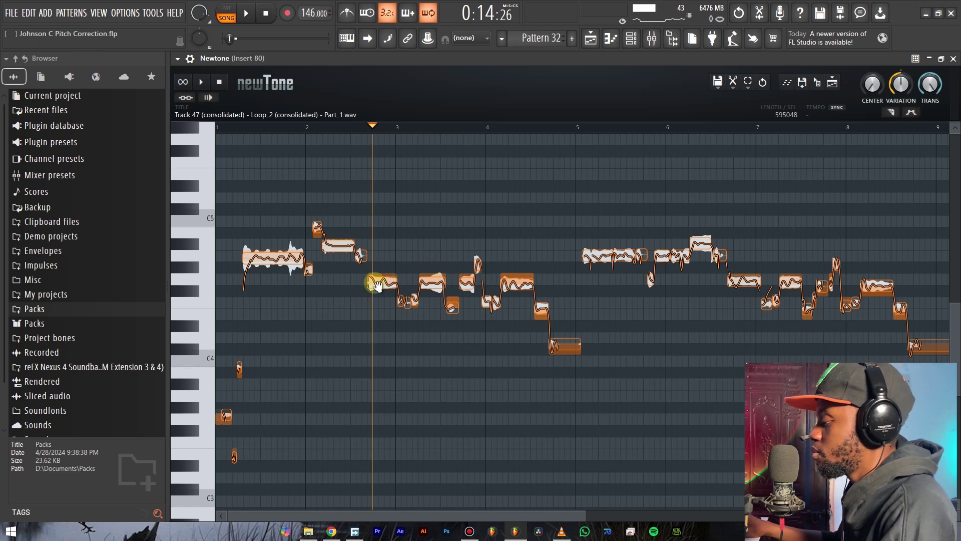
# Inspect the sustained note between bars 3 and 4 with Advanced edit, first in place and again close up, and close its controls
pyautogui.moveTo(380, 282)
pyautogui.mouseDown()
pyautogui.moveTo(437, 242)
pyautogui.moveTo(389, 281)
pyautogui.mouseUp()
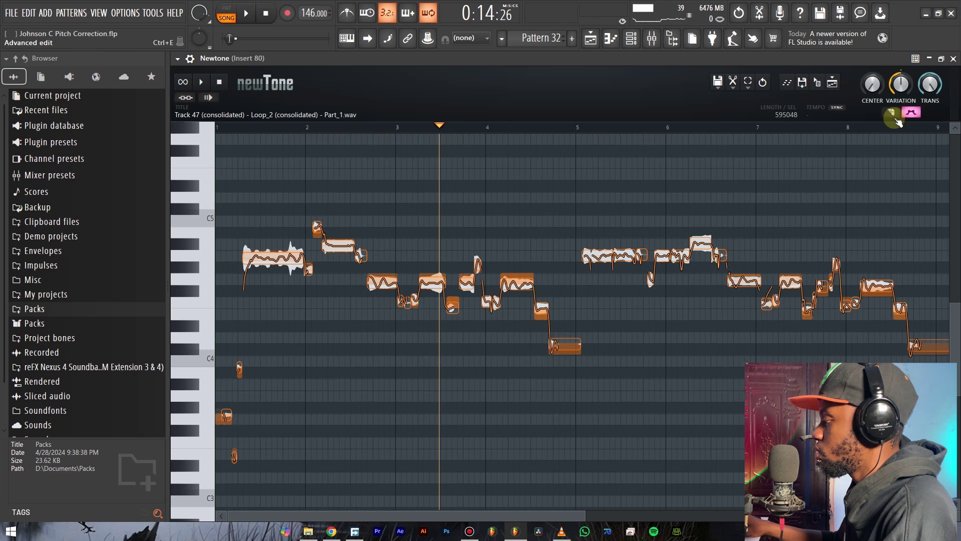
pyautogui.moveTo(429, 285)
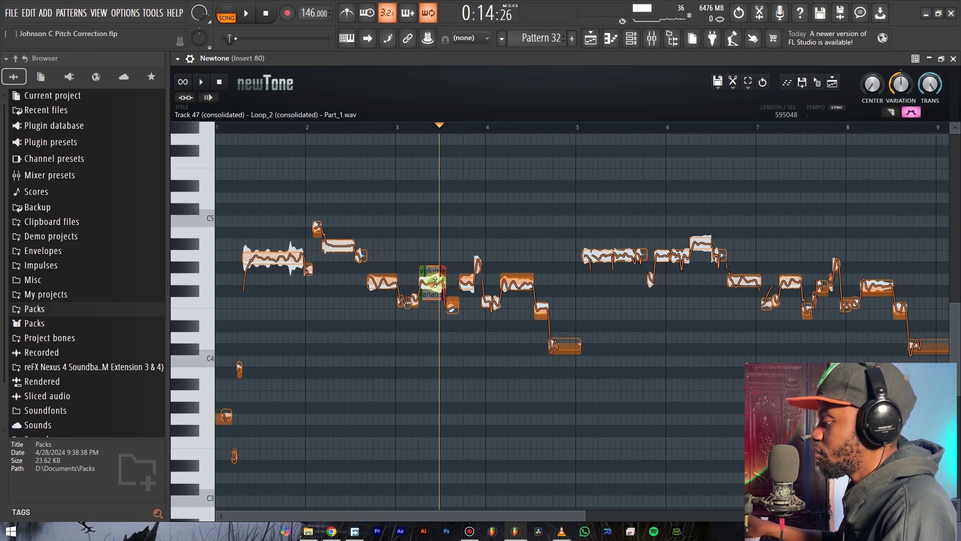
pyautogui.moveTo(435, 273); pyautogui.dragTo(489, 227)
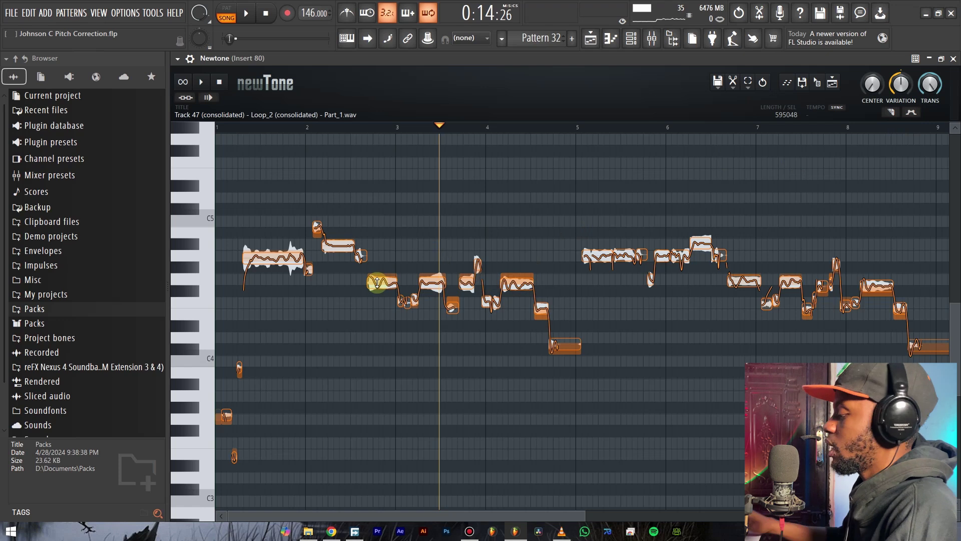
pyautogui.doubleClick(433, 278)
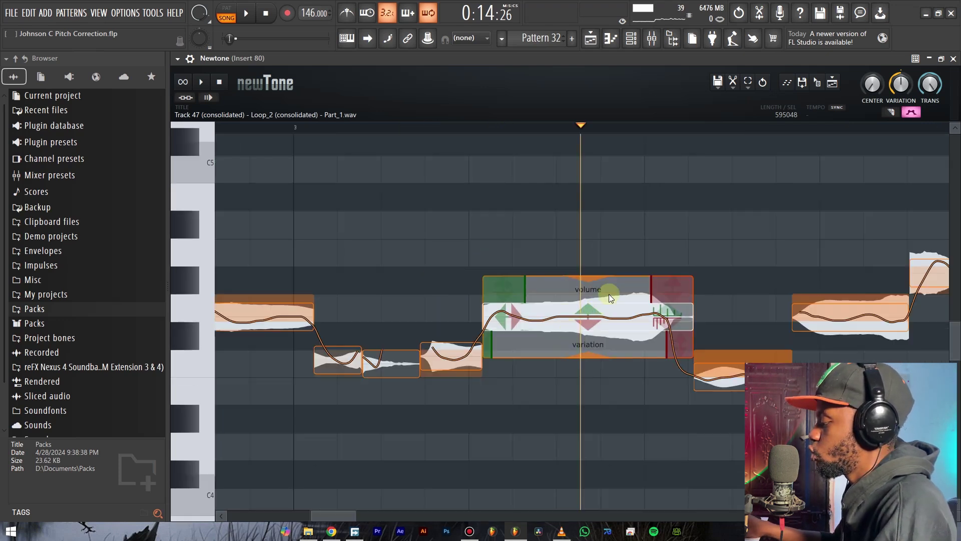
pyautogui.doubleClick(647, 238)
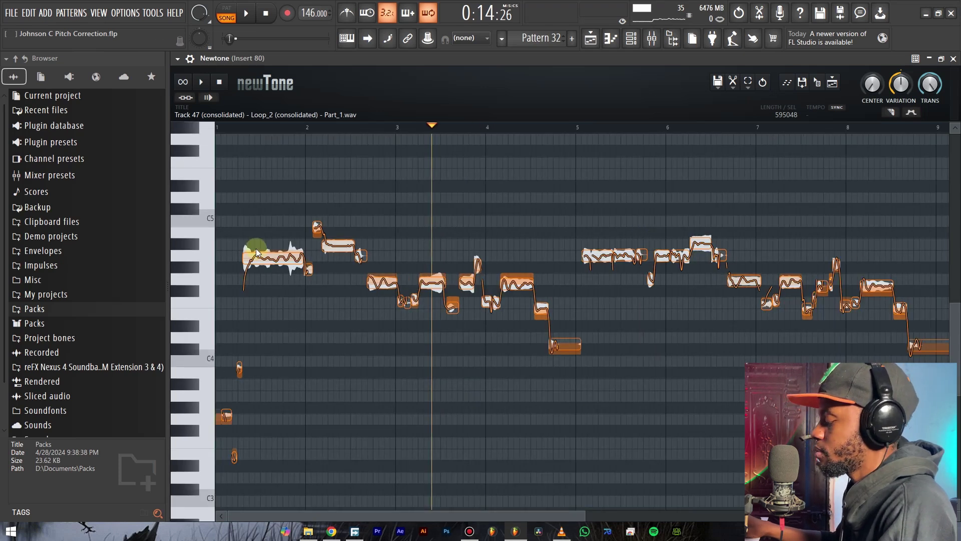
# Play the selected section in the Playlist to hear the vocal with the demo track, stop playback, and return to NewTone
pyautogui.press('F5')
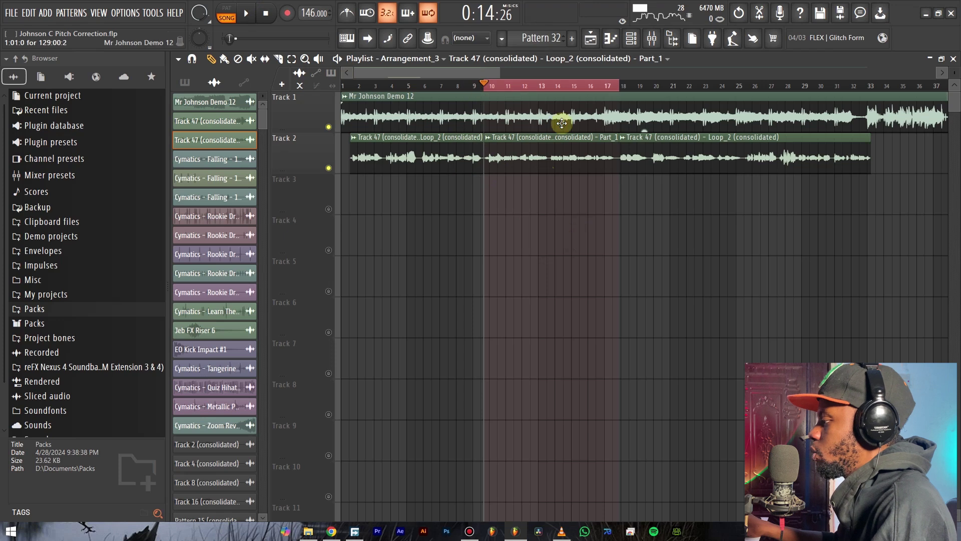
pyautogui.scroll(3, 555, 126)
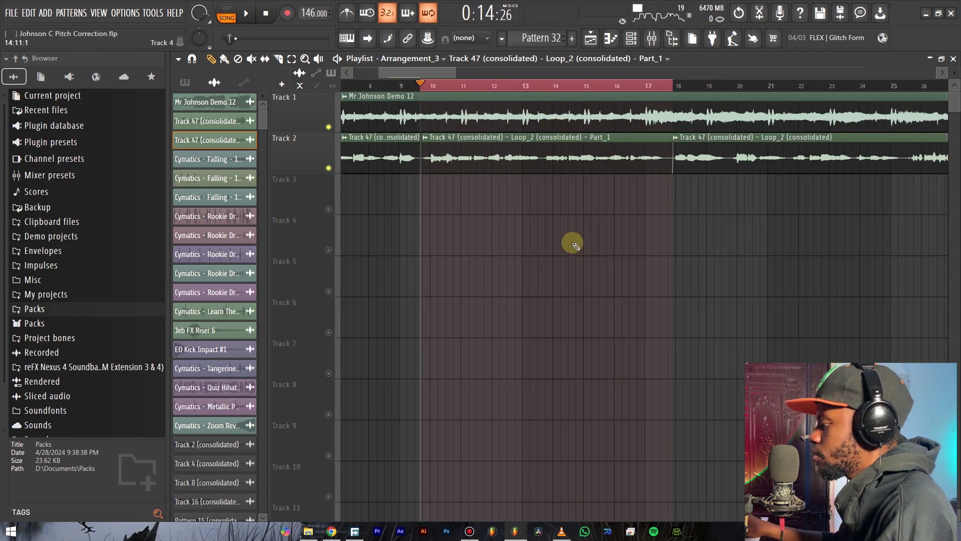
pyautogui.press('space')
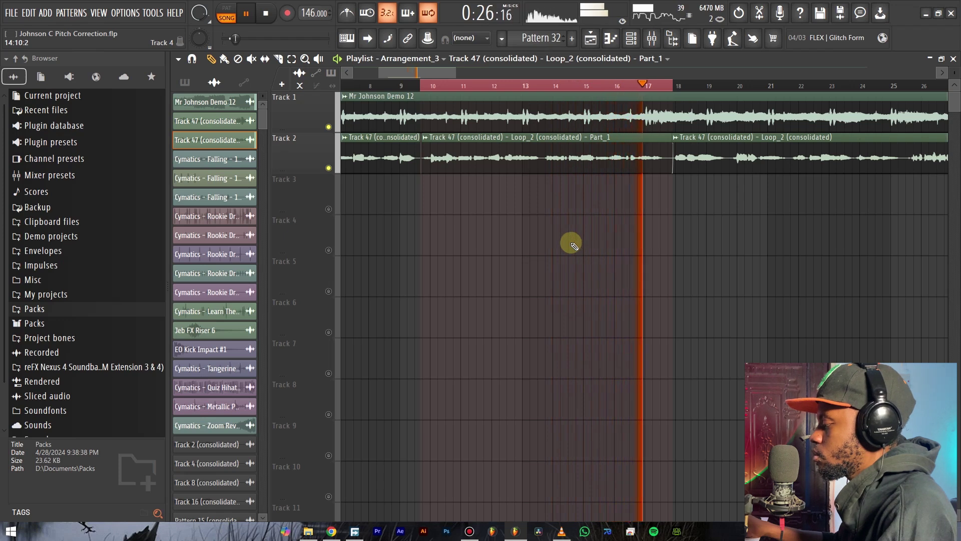
pyautogui.press('space')
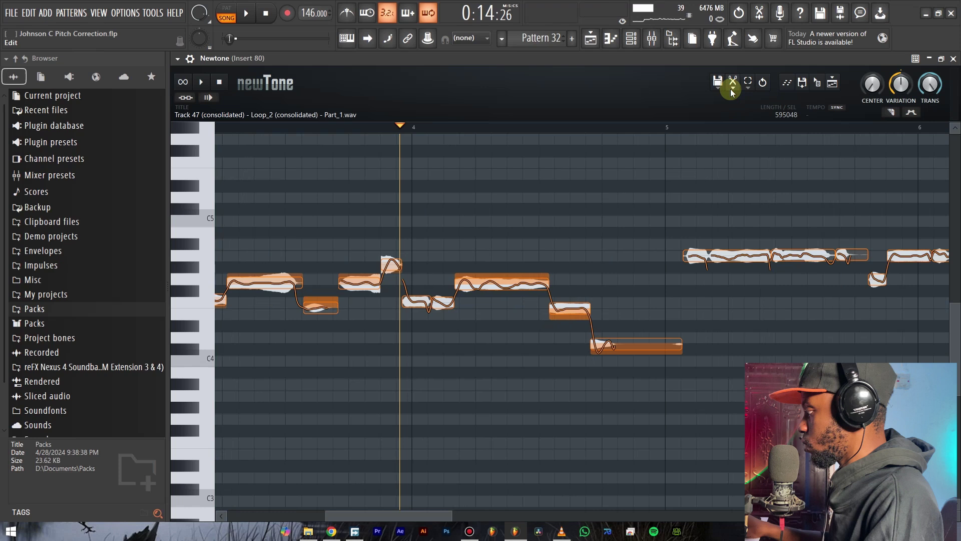
# Enable Snap to scale for the vocal's notes
pyautogui.click(730, 92)
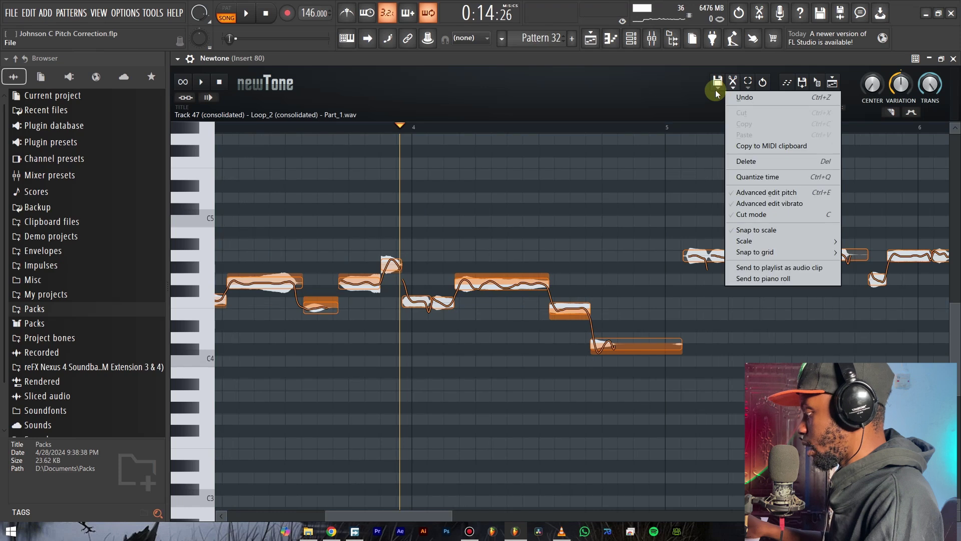
pyautogui.click(773, 231)
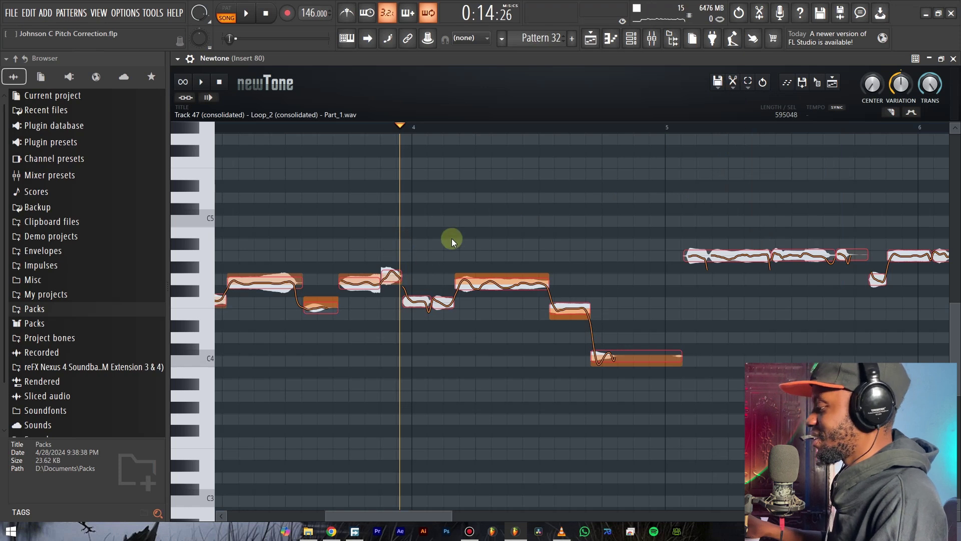
pyautogui.press('Up')
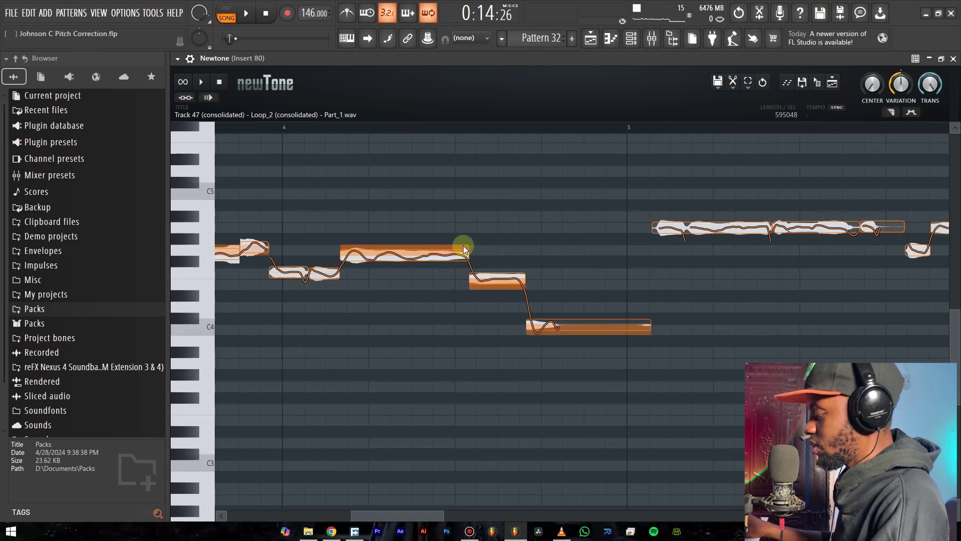
# Try raising the Center control on the uncorrected notes around bar 4
pyautogui.scroll(3, 431, 246)
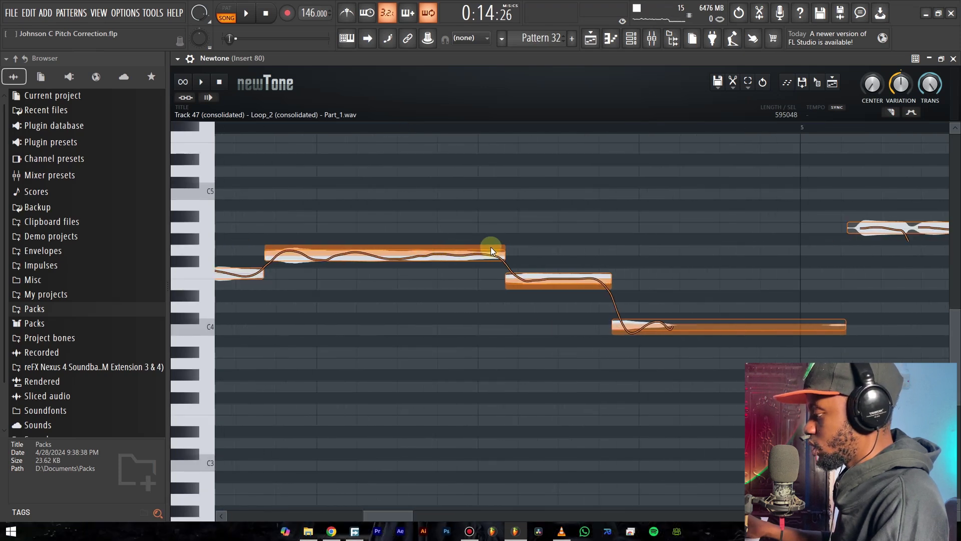
pyautogui.scroll(2, 441, 248)
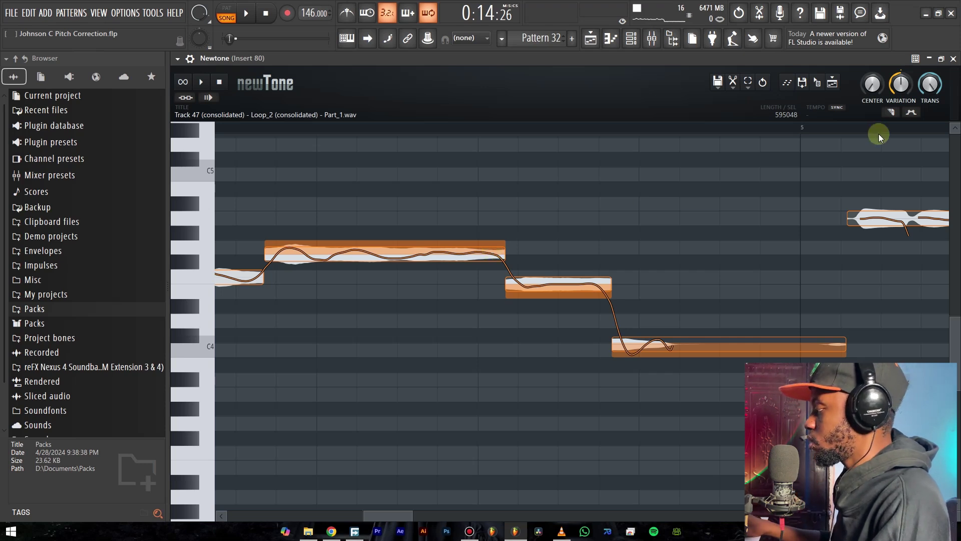
pyautogui.moveTo(872, 85); pyautogui.dragTo(872, 35)
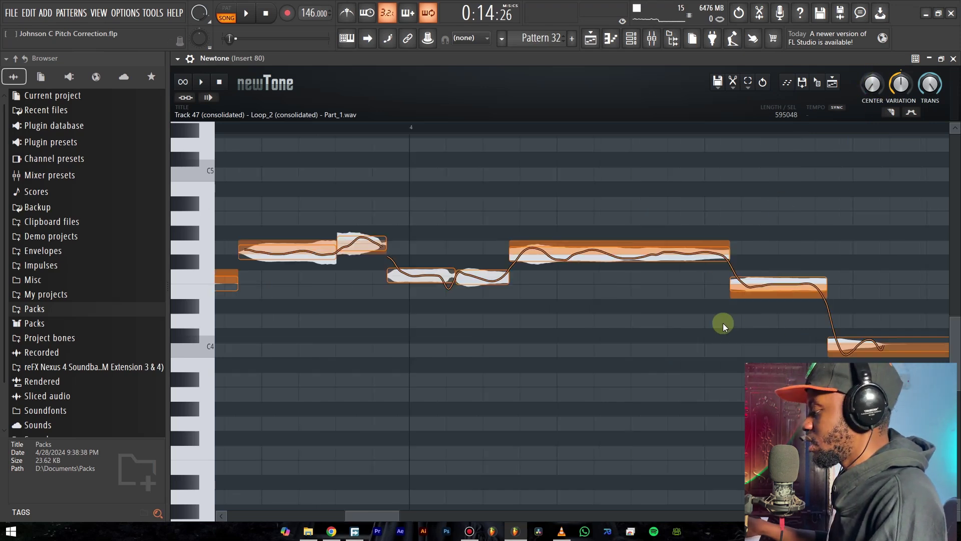
# Center the long note after bar 4 and the short note following it individually, and undo the short note's correction
pyautogui.doubleClick(646, 255)
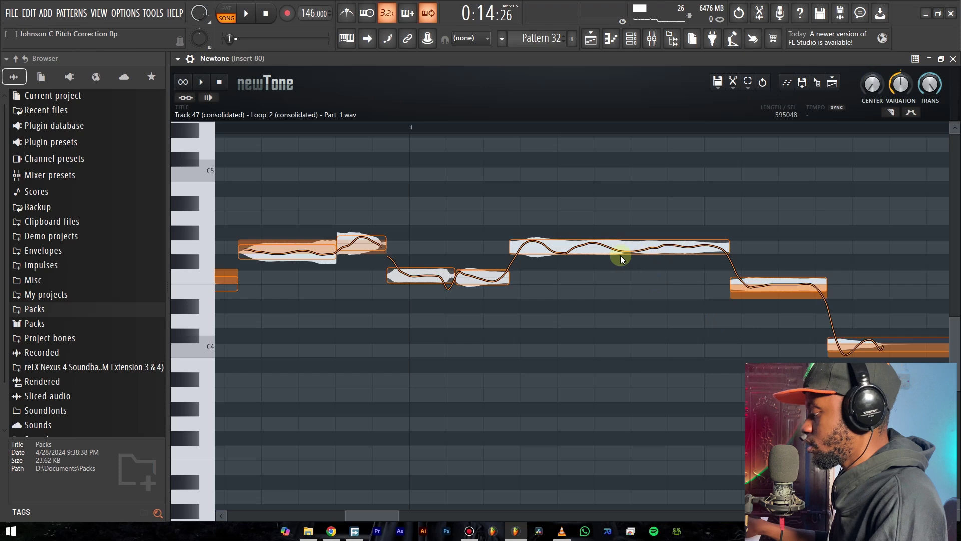
pyautogui.doubleClick(730, 267)
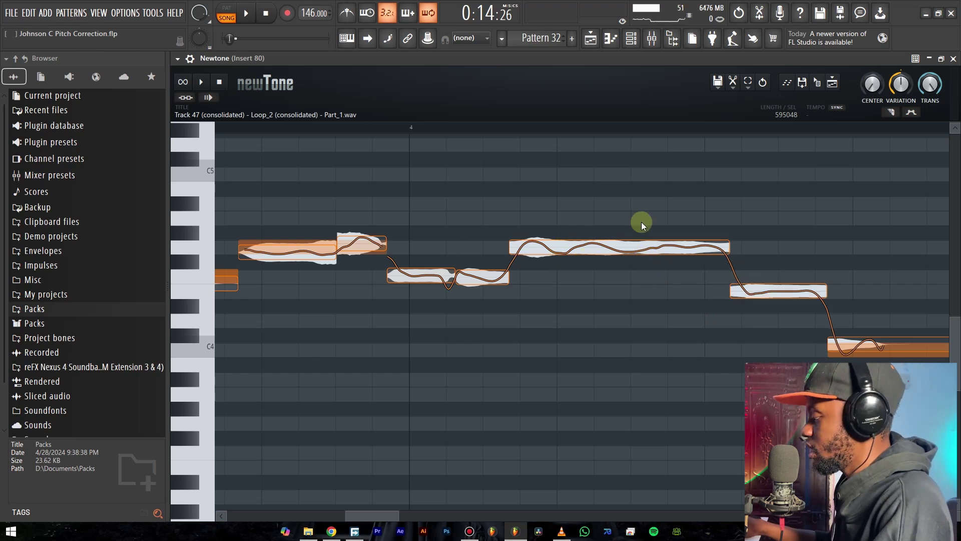
pyautogui.hotkey('ctrl', 'z')
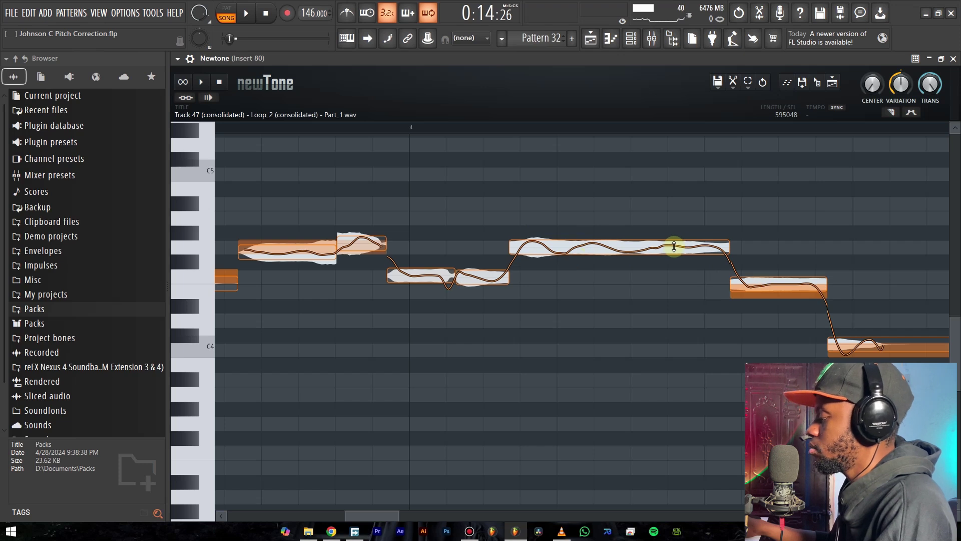
# Set Center to 100% to align all the vocal's notes to their pitches, and check the result across the phrase
pyautogui.moveTo(865, 87); pyautogui.dragTo(865, 25)
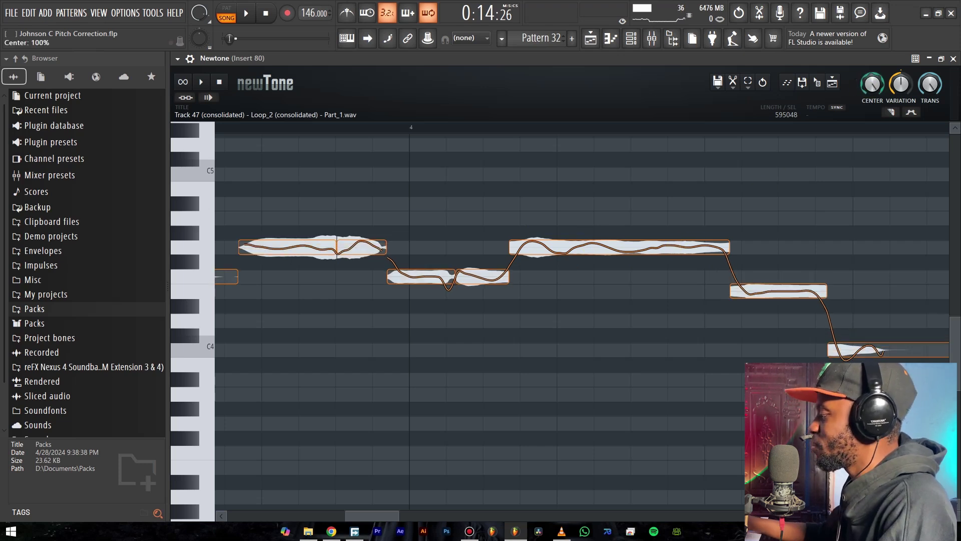
pyautogui.scroll(-4, 767, 239)
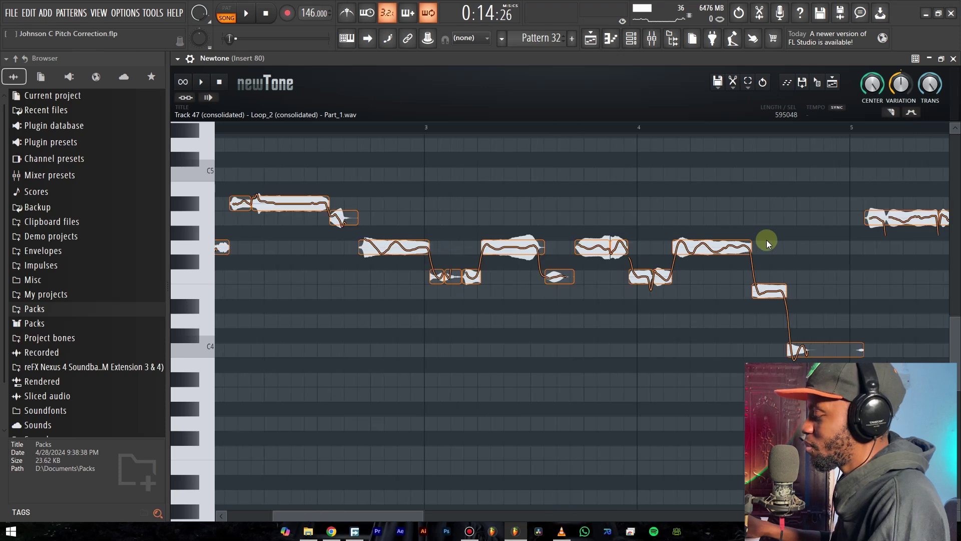
pyautogui.scroll(-3, 767, 240)
pyautogui.scroll(-2, 697, 228)
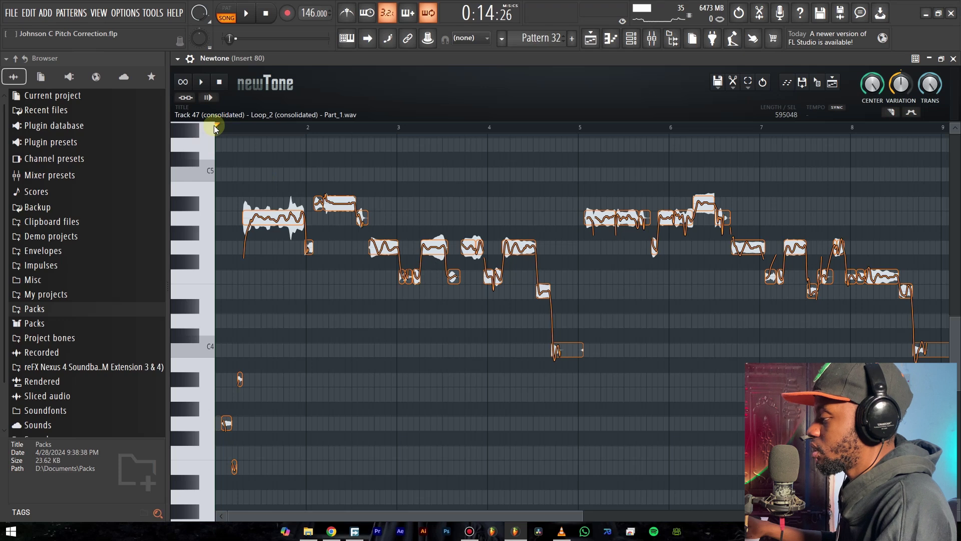
# Turn the Center control back down and play the uncorrected vocal for comparison
pyautogui.moveTo(867, 82); pyautogui.dragTo(866, 84)
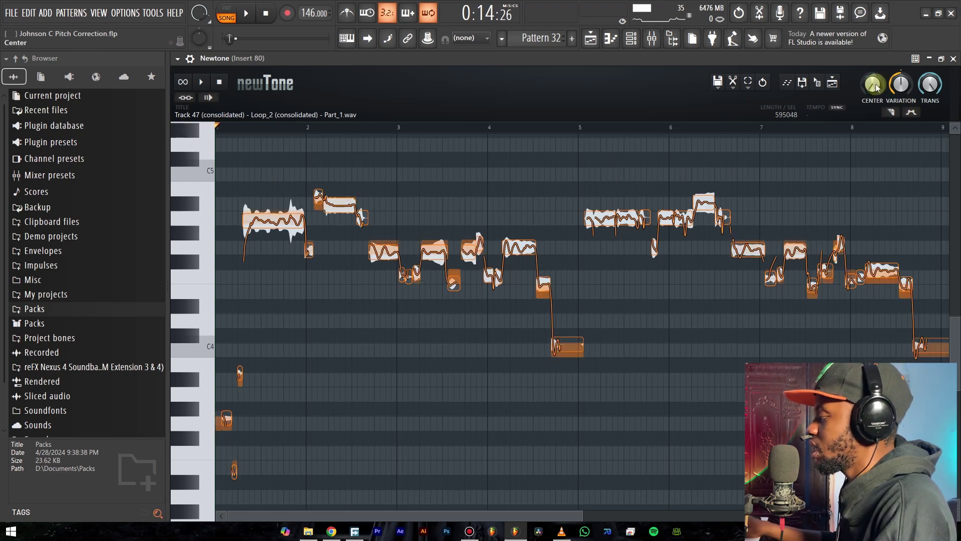
pyautogui.press('space')
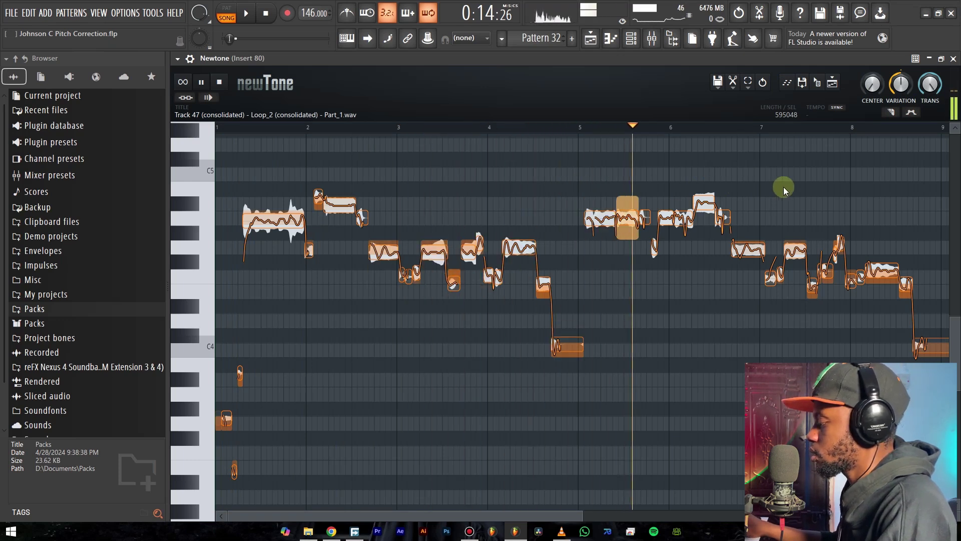
pyautogui.scroll(-1, 783, 188)
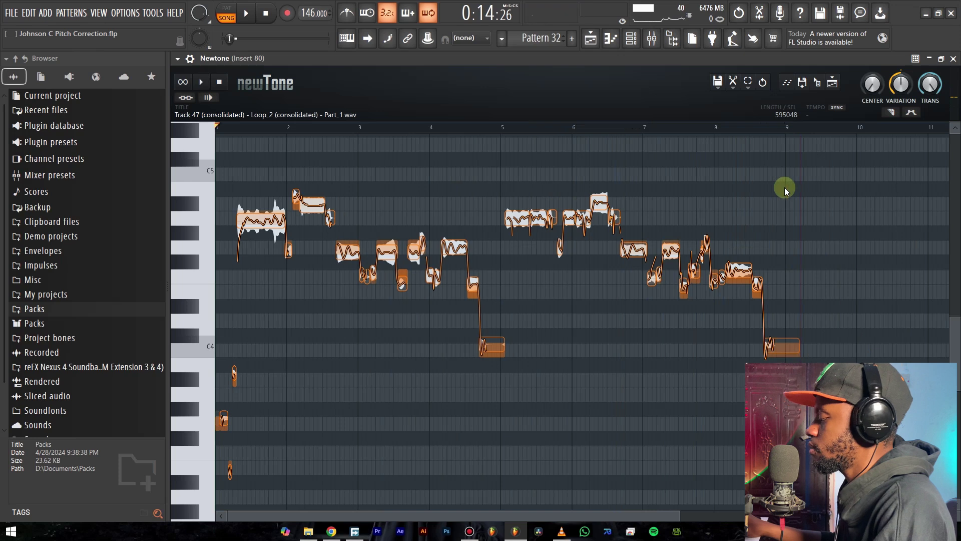
pyautogui.scroll(1, 793, 251)
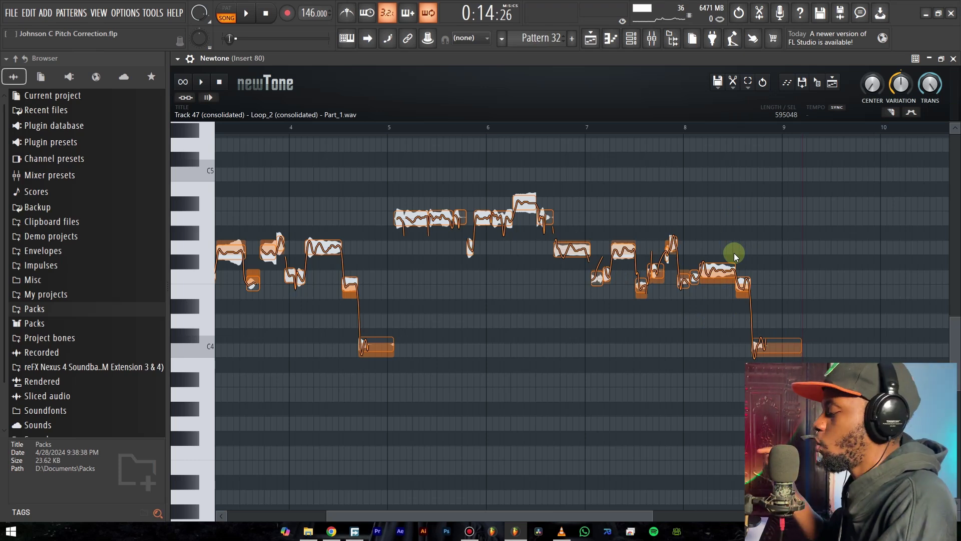
# Raise Center to its maximum for all the notes and play the corrected vocal from the start
pyautogui.moveTo(871, 88); pyautogui.dragTo(872, 65)
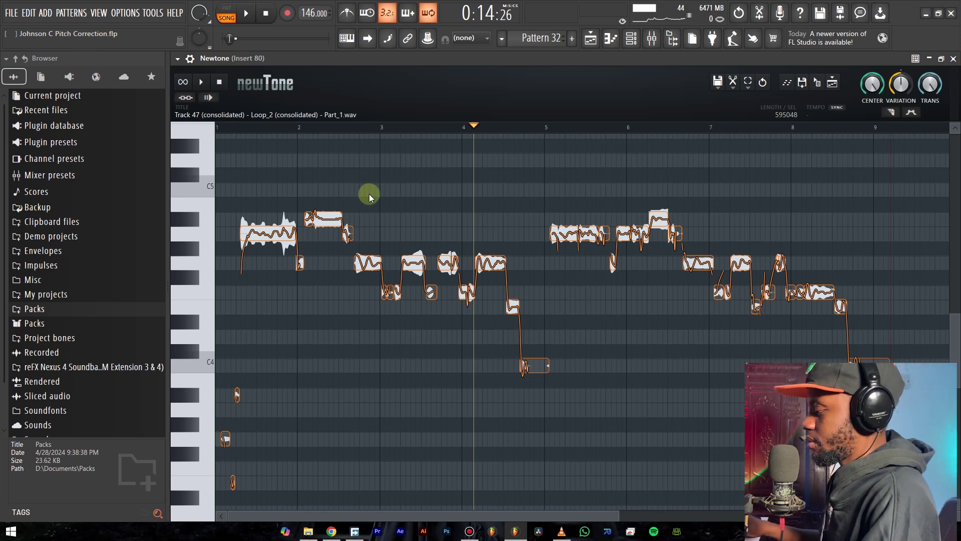
pyautogui.moveTo(254, 128); pyautogui.dragTo(151, 138)
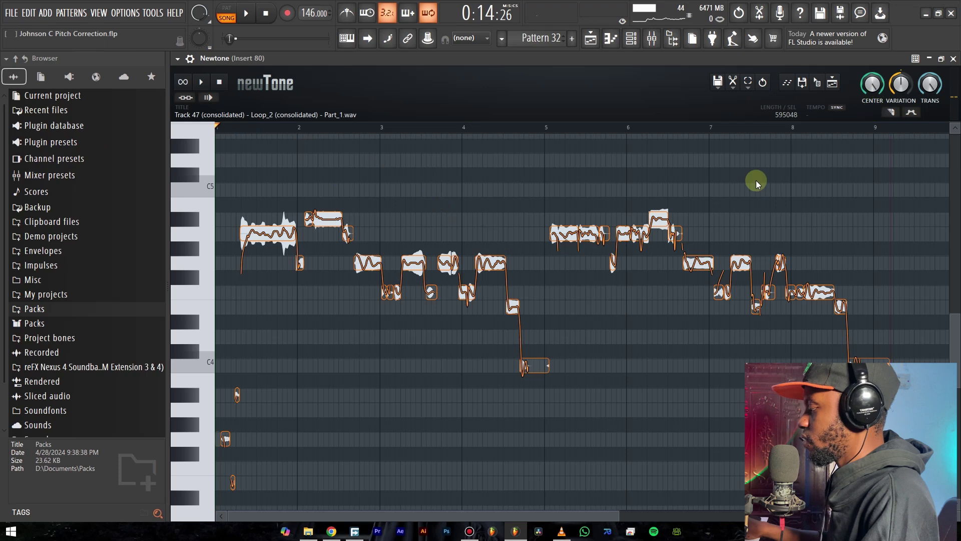
pyautogui.press('space')
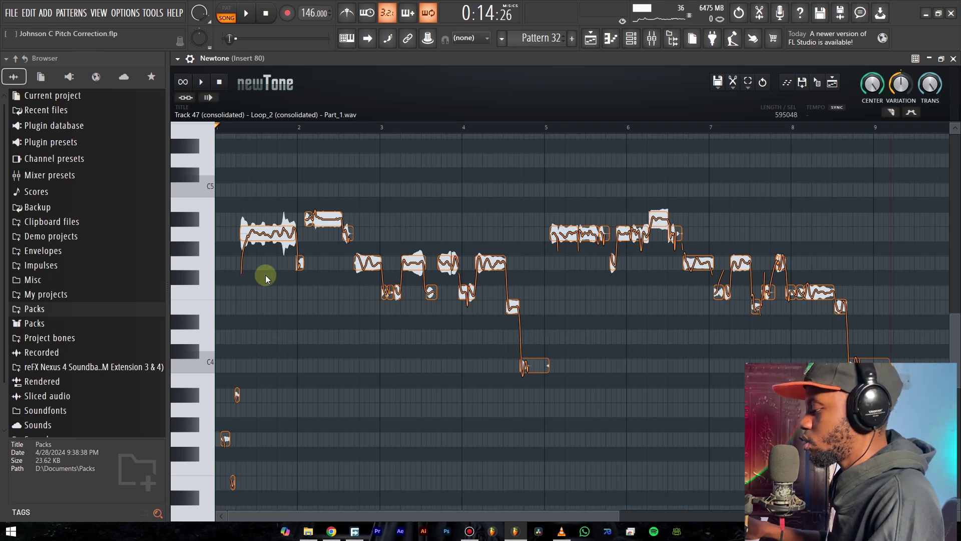
# Raise the short note just after bar 2 by 2 semitones to C5 and play the change back
pyautogui.scroll(4, 202, 260)
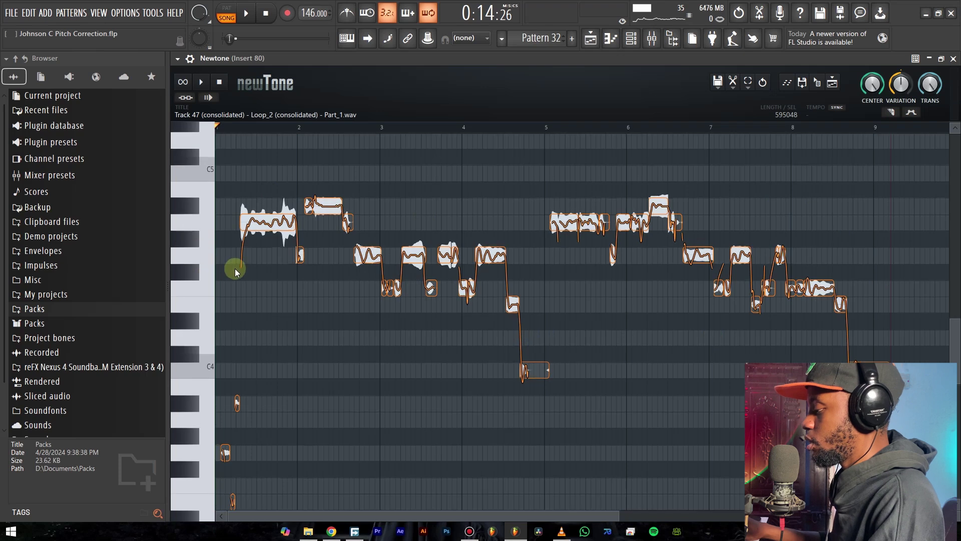
pyautogui.scroll(3, 234, 269)
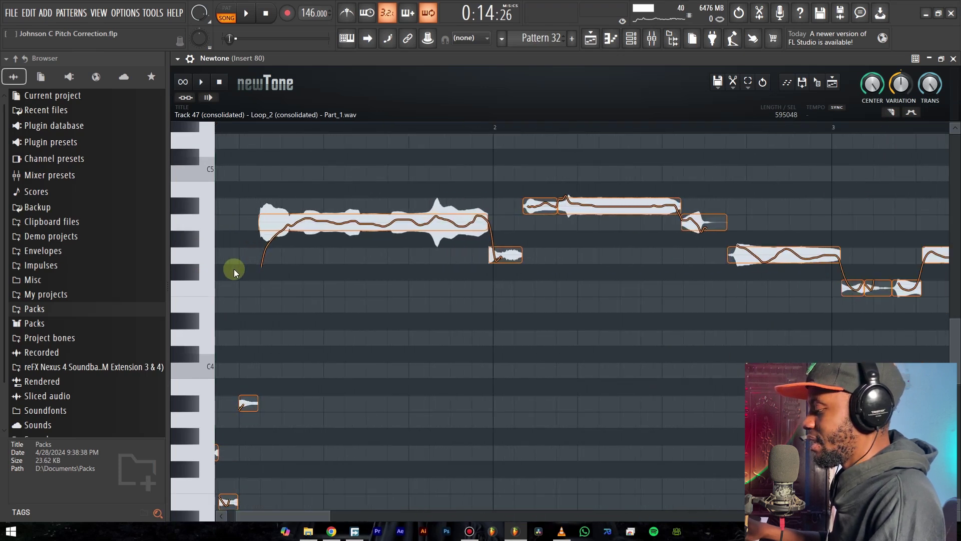
pyautogui.scroll(-1, 396, 246)
pyautogui.scroll(-3, 317, 279)
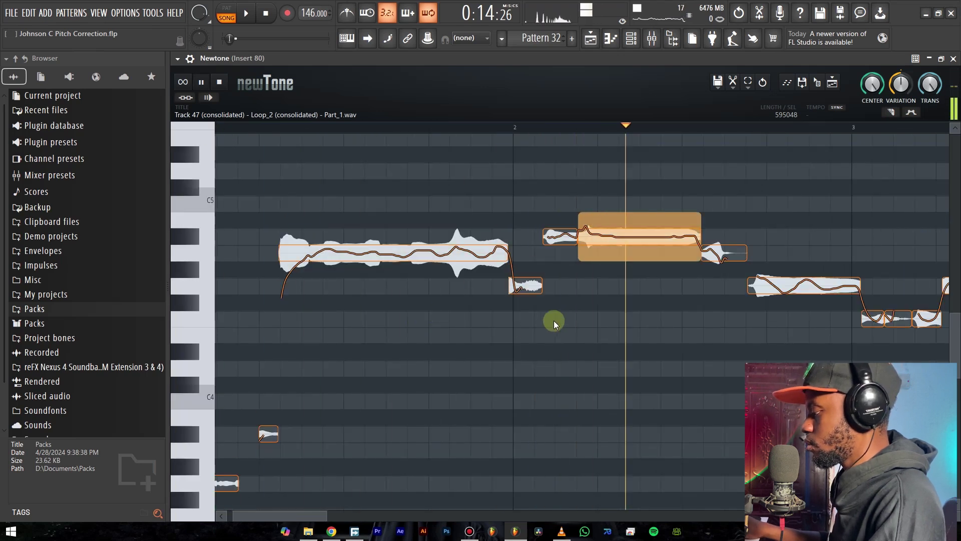
pyautogui.press('space')
pyautogui.moveTo(620, 236)
pyautogui.mouseDown()
pyautogui.moveTo(622, 217)
pyautogui.moveTo(637, 209)
pyautogui.moveTo(621, 232)
pyautogui.mouseUp()
pyautogui.click(329, 129)
pyautogui.press('space')
pyautogui.moveTo(564, 237); pyautogui.dragTo(569, 204)
pyautogui.click(268, 127)
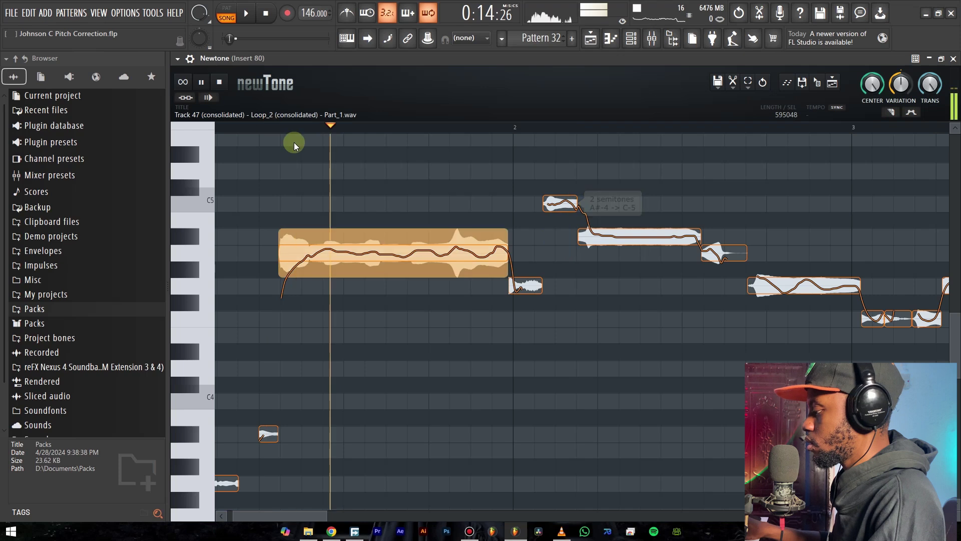
pyautogui.press('space')
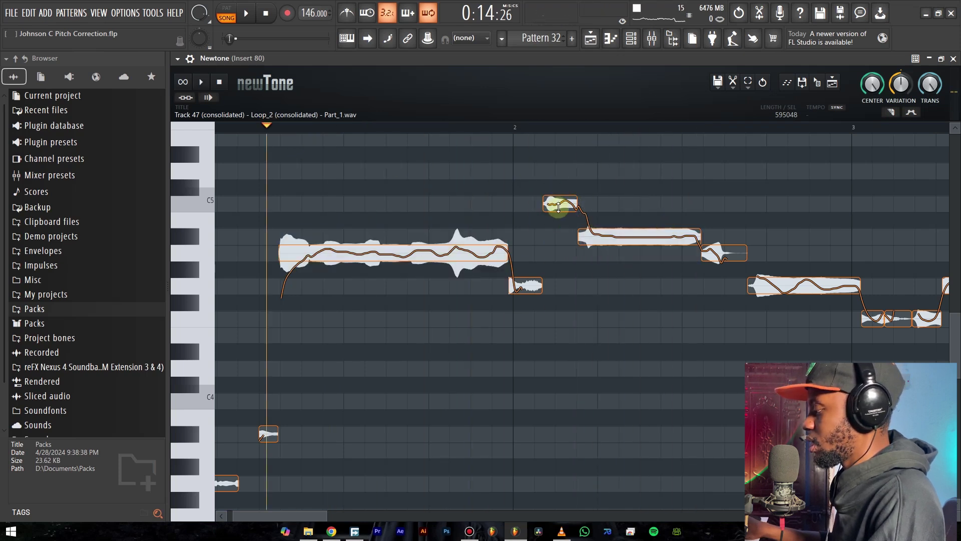
# Play the phrase from the opening long note through bar 3 to listen for the next notes to change
pyautogui.scroll(-2, 593, 225)
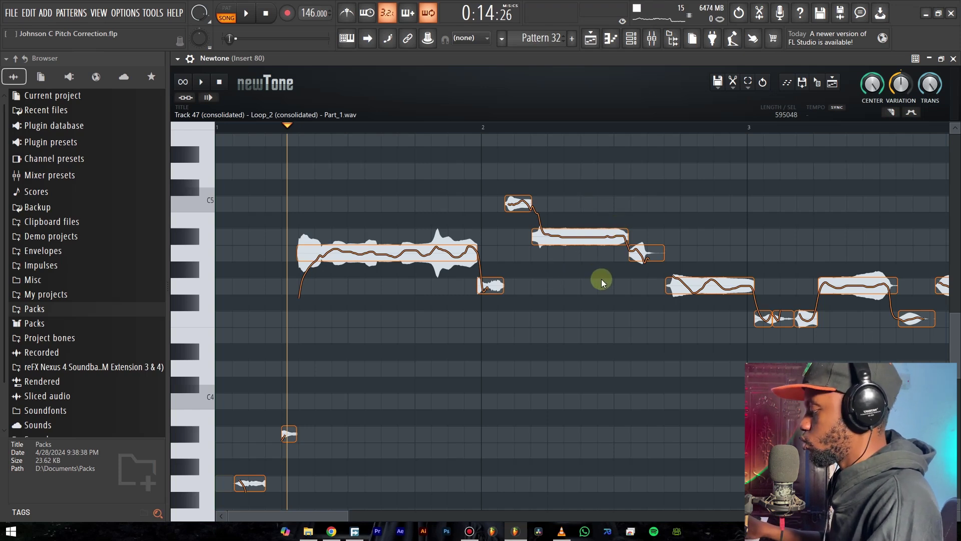
pyautogui.press('space')
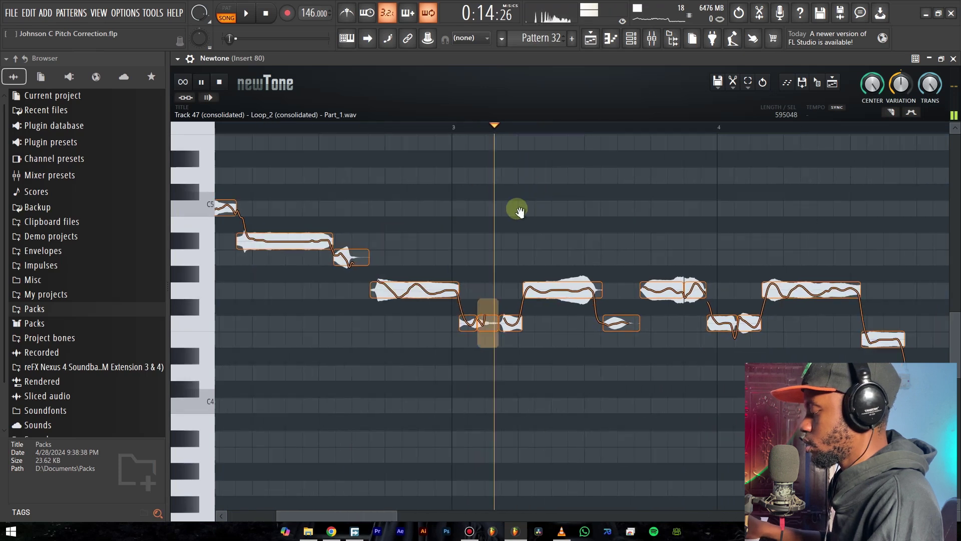
pyautogui.press('space')
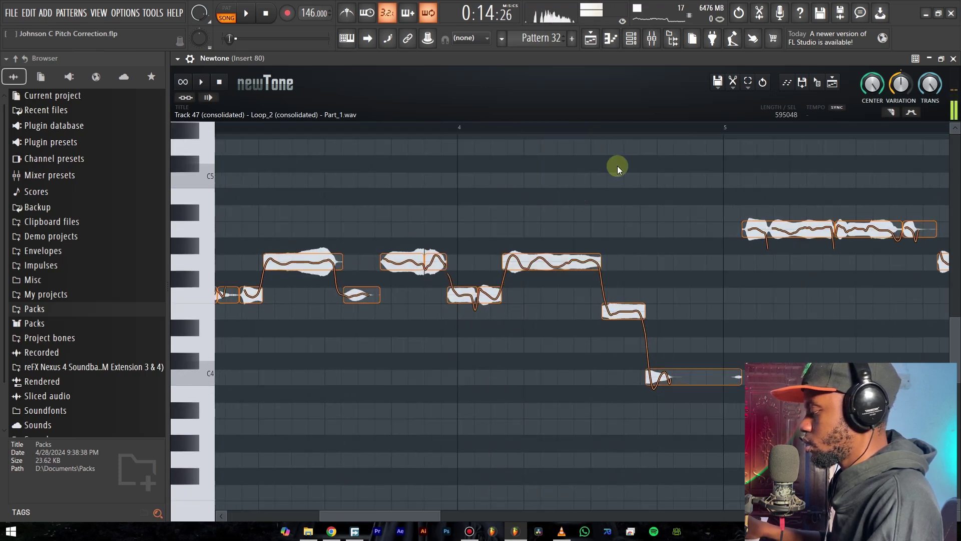
pyautogui.moveTo(427, 222); pyautogui.dragTo(555, 210)
# Try raising the first part of the split G4 note before bar 4 to A4, and undo it after playback
pyautogui.click(422, 124)
pyautogui.press('space')
pyautogui.moveTo(606, 253); pyautogui.dragTo(602, 224)
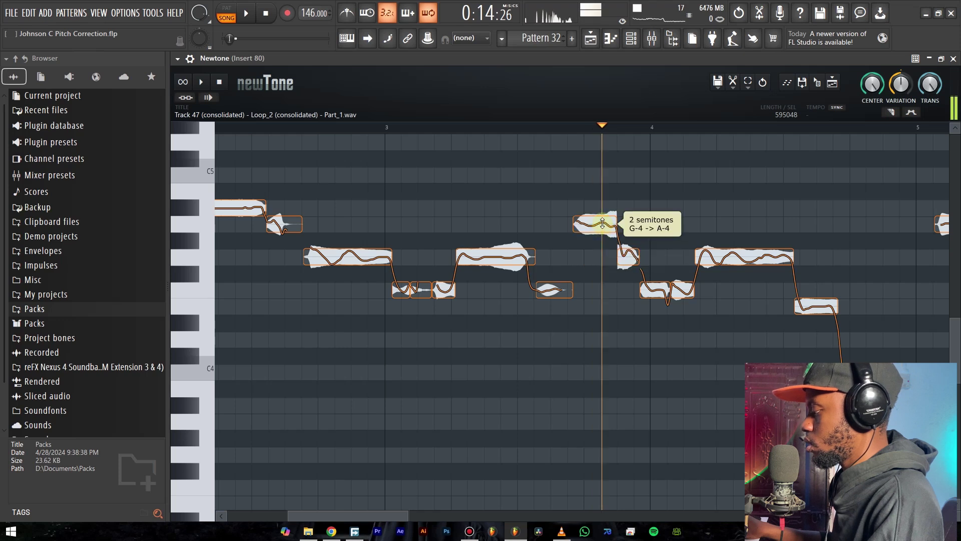
pyautogui.press('space')
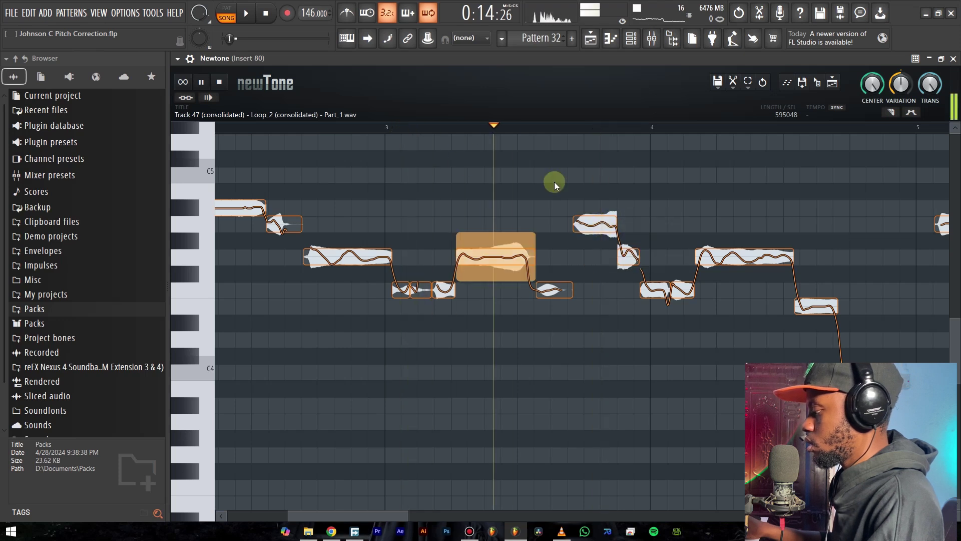
pyautogui.press('space')
pyautogui.hotkey('ctrl', 'z')
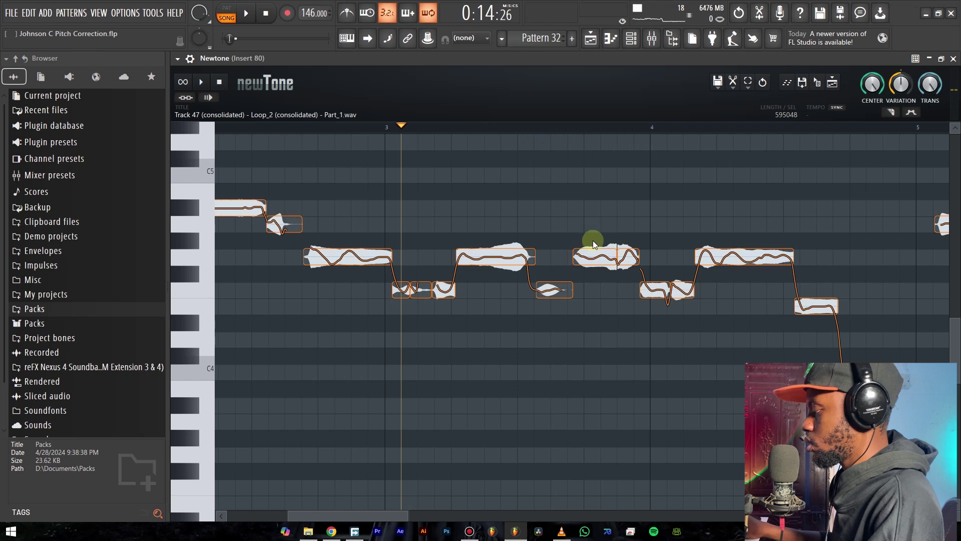
# Raise the second part of the split note before bar 4 by 2 semitones to A4 and play it back
pyautogui.moveTo(631, 253); pyautogui.dragTo(627, 226)
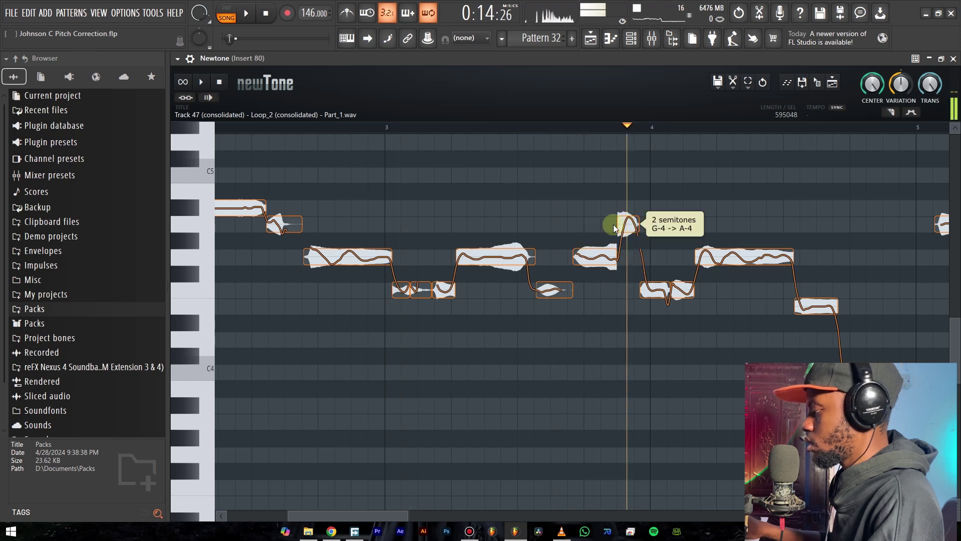
pyautogui.press('space')
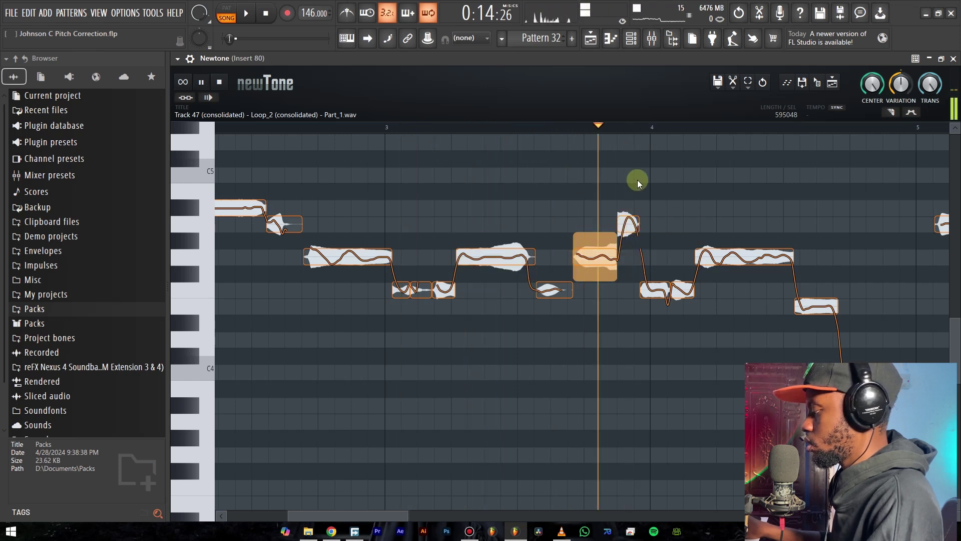
pyautogui.press('space')
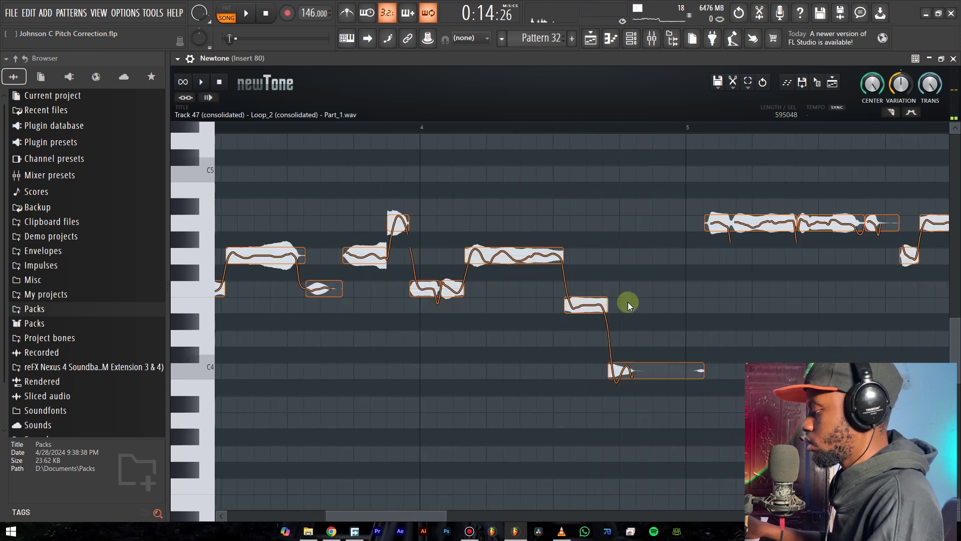
# Raise the E4 note between bars 4 and 5 by 1 semitone to F4 and play the phrase
pyautogui.moveTo(591, 303); pyautogui.dragTo(592, 290)
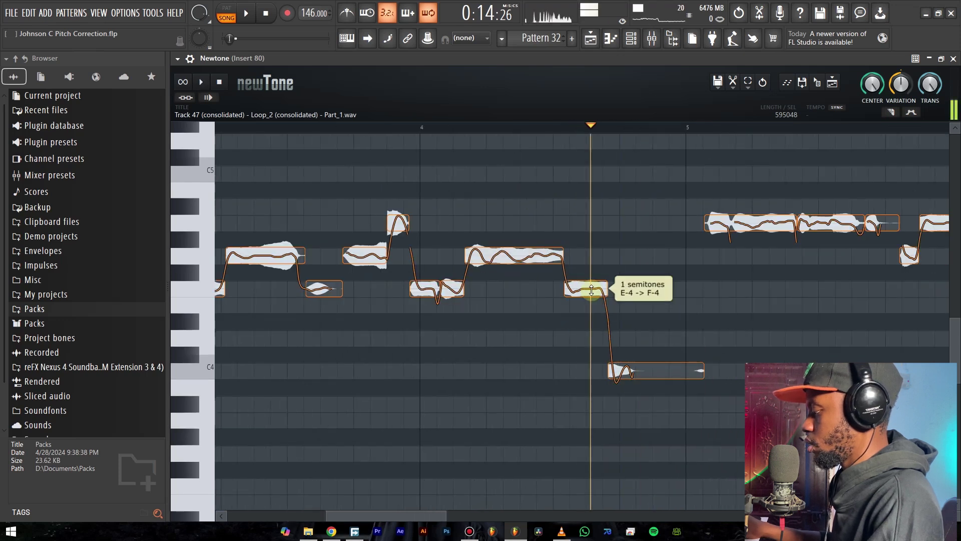
pyautogui.hscroll(-3, 605, 249)
pyautogui.click(431, 125)
pyautogui.press('space')
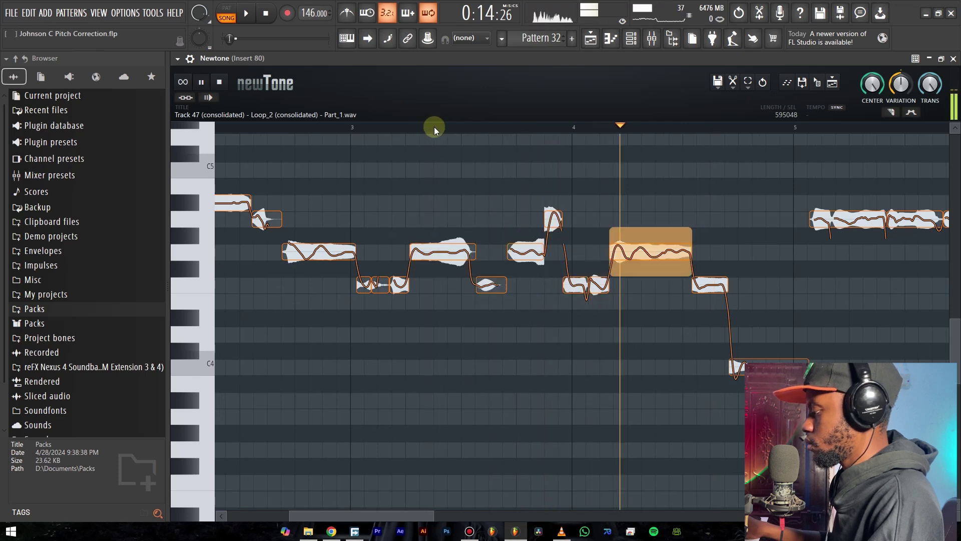
pyautogui.press('space')
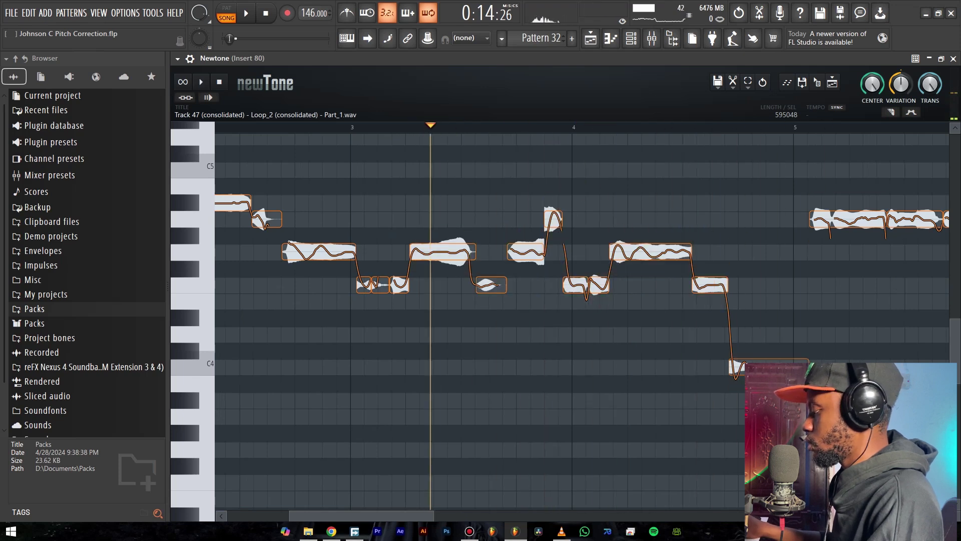
# Raise the long C4 note that ends the phrase before bar 5 and play on past bar 6
pyautogui.moveTo(767, 361); pyautogui.dragTo(766, 332)
pyautogui.click(418, 125)
pyautogui.press('space')
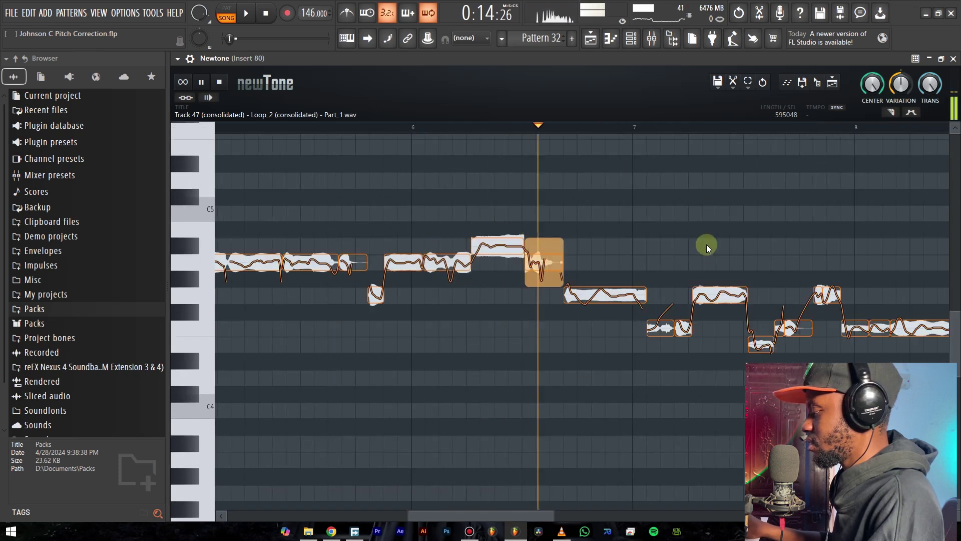
pyautogui.press('space')
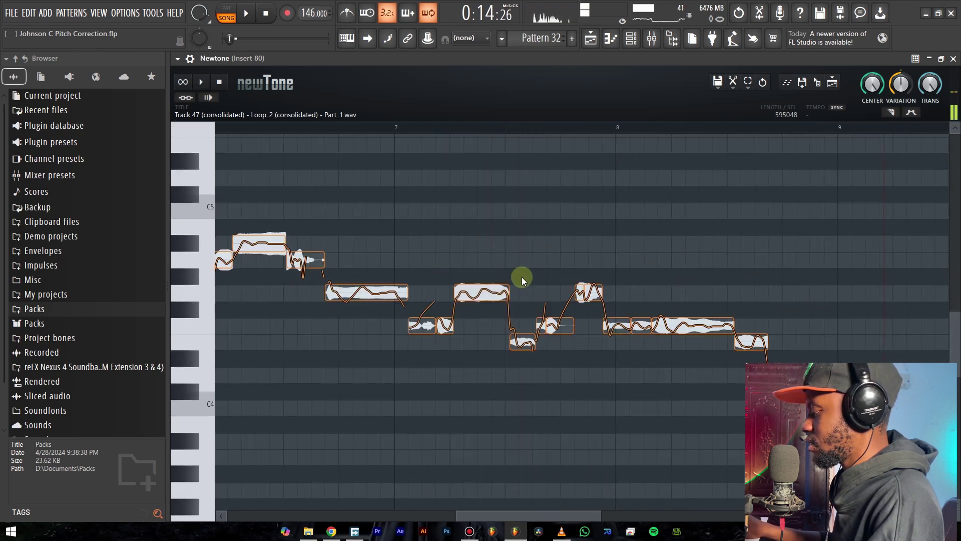
# Play the passage around bar 7 and raise the E4 note midway between bars 7 and 8 to F4
pyautogui.moveTo(485, 278); pyautogui.dragTo(490, 288)
pyautogui.click(368, 127)
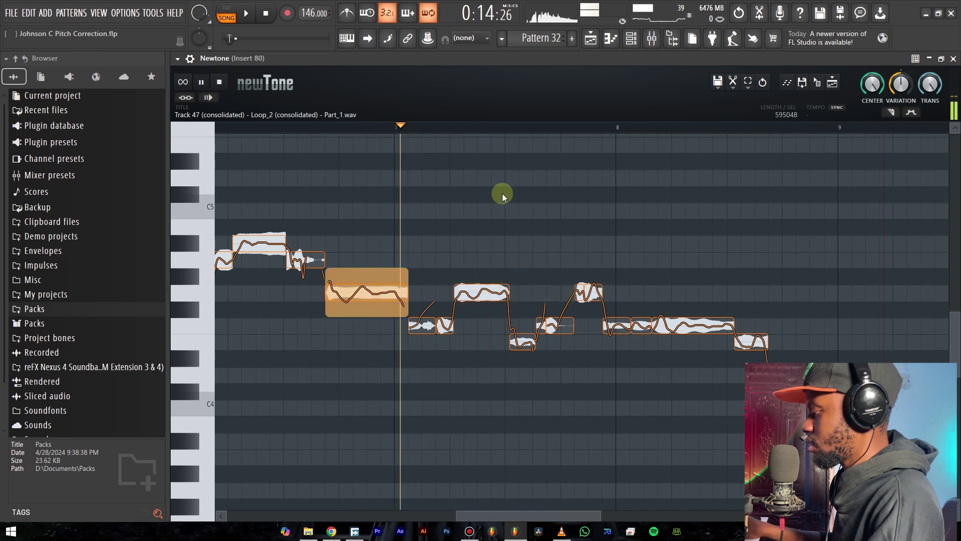
pyautogui.press('space')
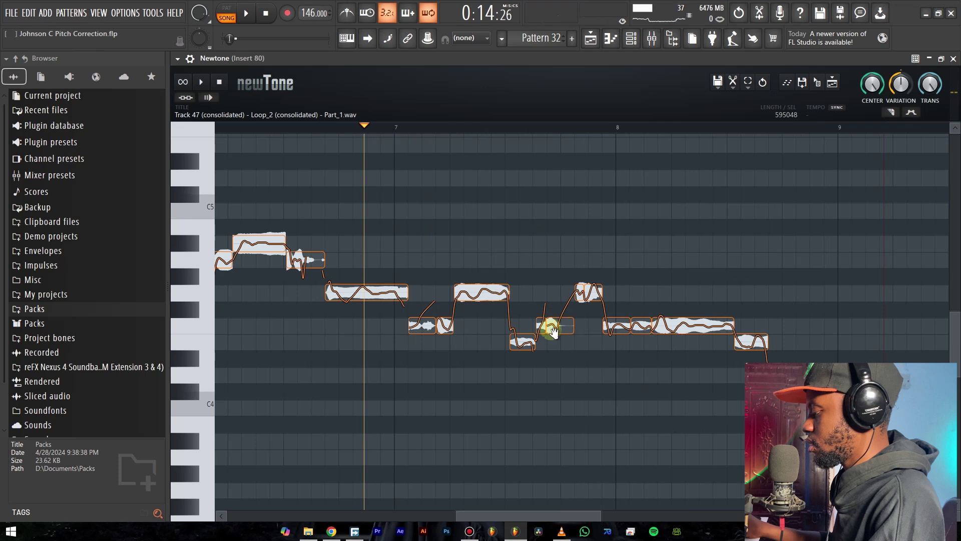
pyautogui.scroll(4, 553, 332)
pyautogui.moveTo(489, 343); pyautogui.dragTo(548, 330)
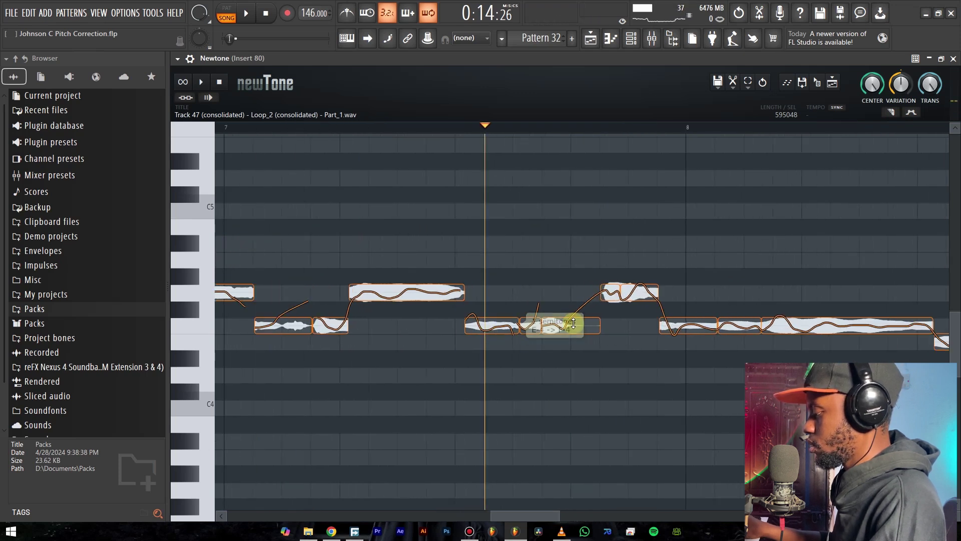
# Raise the two adjoining F4 segments between bars 7 and 8 to G4, and the last segment before bar 8 to A4
pyautogui.click(572, 325)
pyautogui.moveTo(569, 323); pyautogui.dragTo(569, 292)
pyautogui.moveTo(531, 321); pyautogui.dragTo(532, 292)
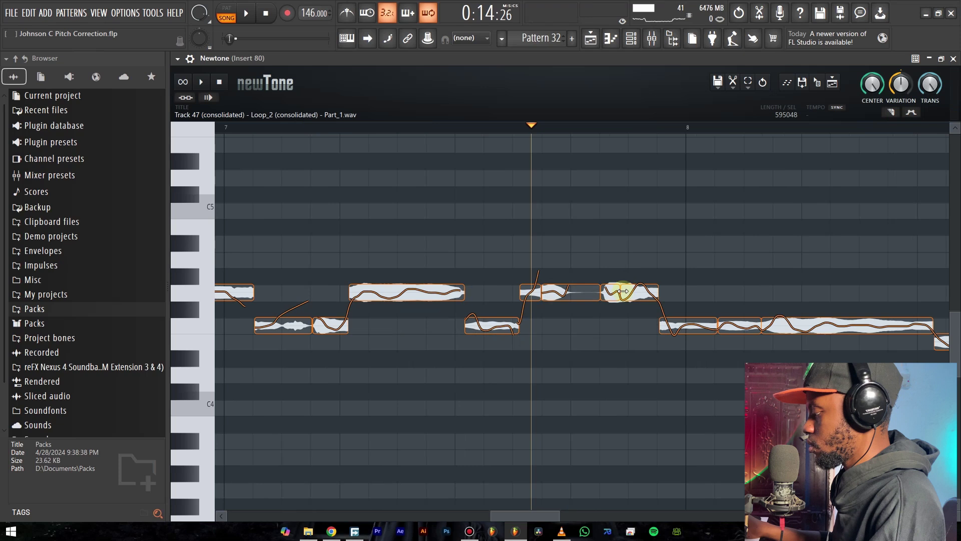
pyautogui.moveTo(641, 292); pyautogui.dragTo(641, 259)
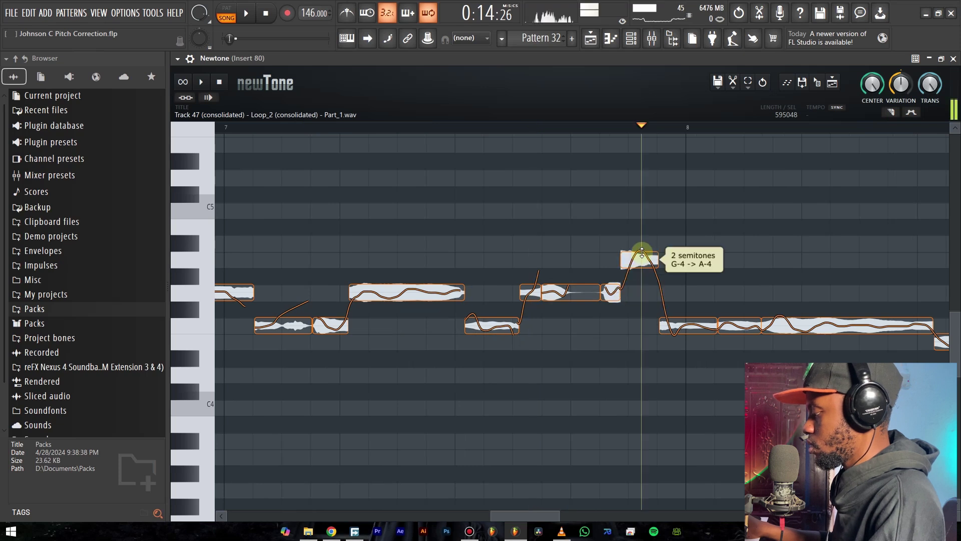
# Try the short segment before the new A4 note at A4, play it, and return it to G4
pyautogui.moveTo(610, 288); pyautogui.dragTo(611, 259)
pyautogui.click(310, 128)
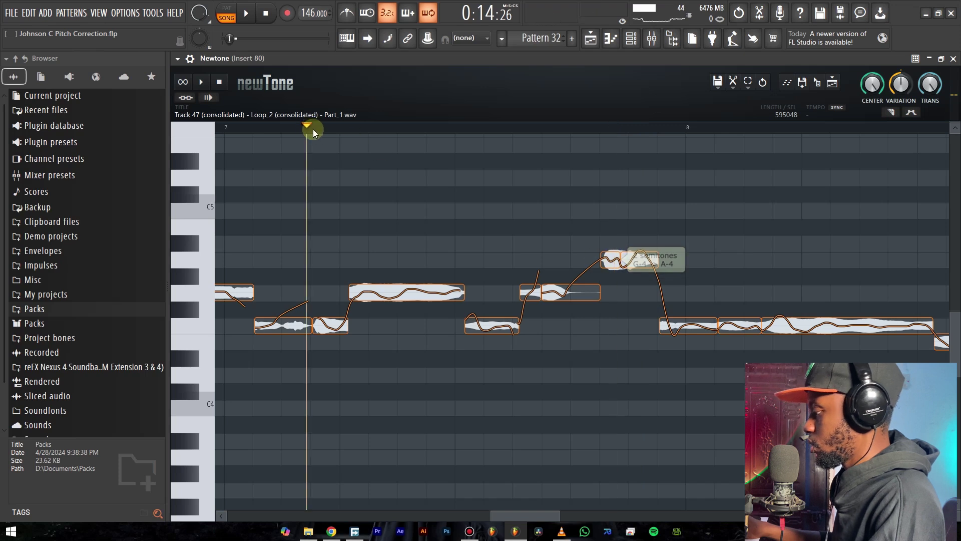
pyautogui.press('space')
pyautogui.press('space')
pyautogui.moveTo(609, 257); pyautogui.dragTo(610, 290)
# Play the reworked notes between bars 7 and 8 again and listen on into the phrase after bar 8
pyautogui.click(443, 131)
pyautogui.press('space')
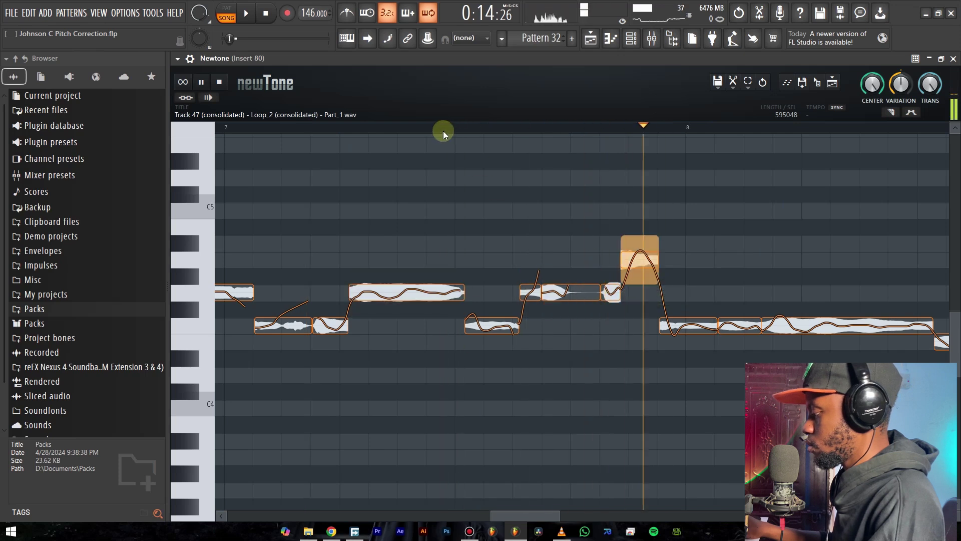
pyautogui.press('space')
pyautogui.click(313, 125)
pyautogui.press('space')
pyautogui.scroll(-4, 731, 277)
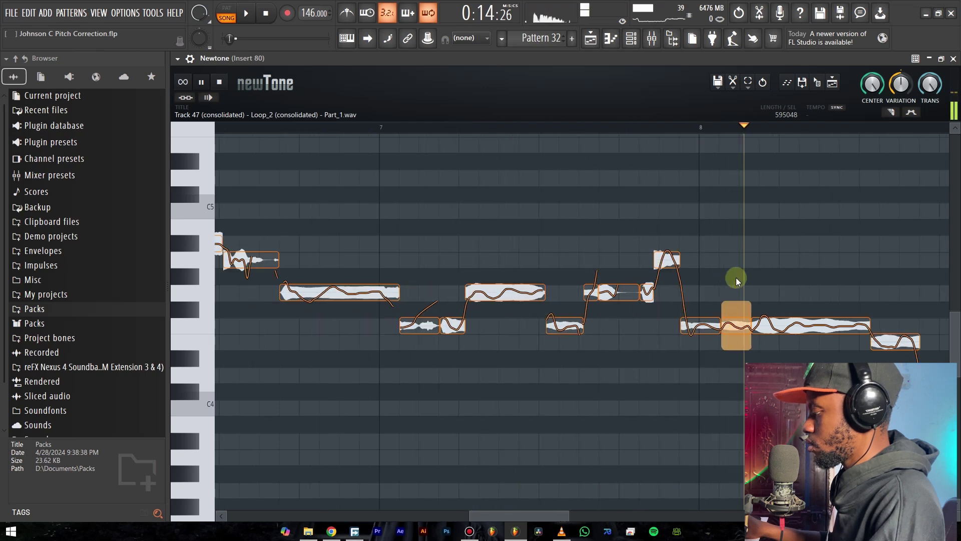
pyautogui.moveTo(693, 261); pyautogui.dragTo(616, 261)
pyautogui.press('space')
pyautogui.scroll(2, 686, 314)
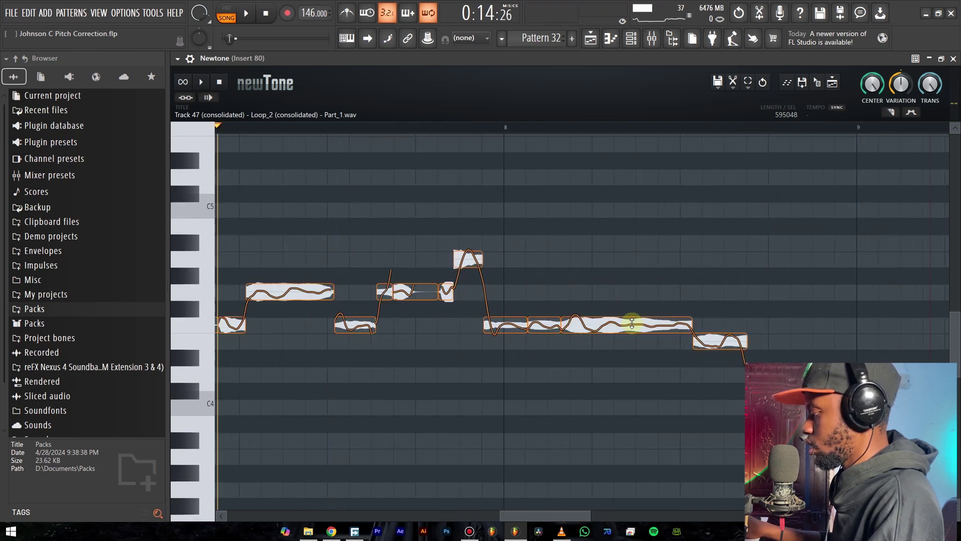
# Raise the last three notes after bar 8: the long F4 to G4, the E4 to F4, and the closing C4 to D4
pyautogui.moveTo(626, 312); pyautogui.dragTo(625, 294)
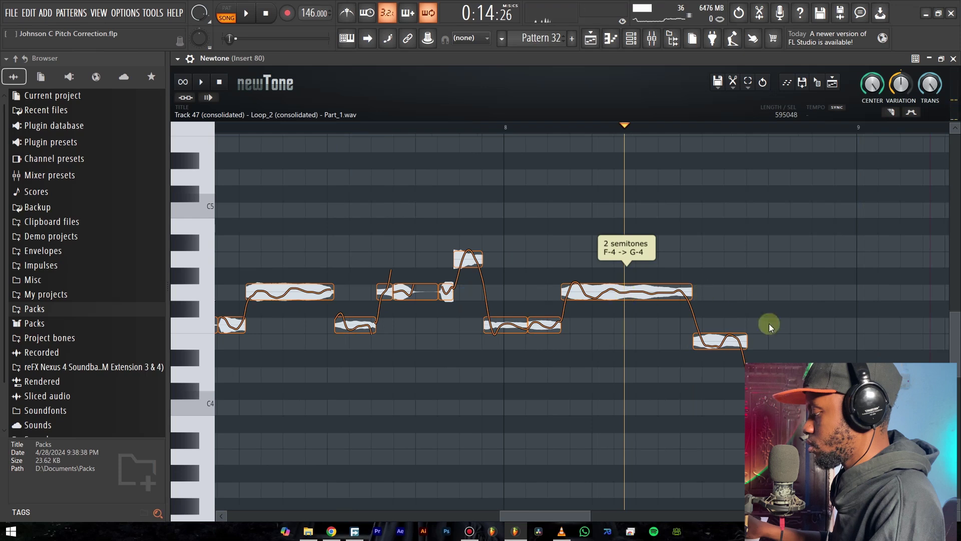
pyautogui.moveTo(719, 337); pyautogui.dragTo(718, 321)
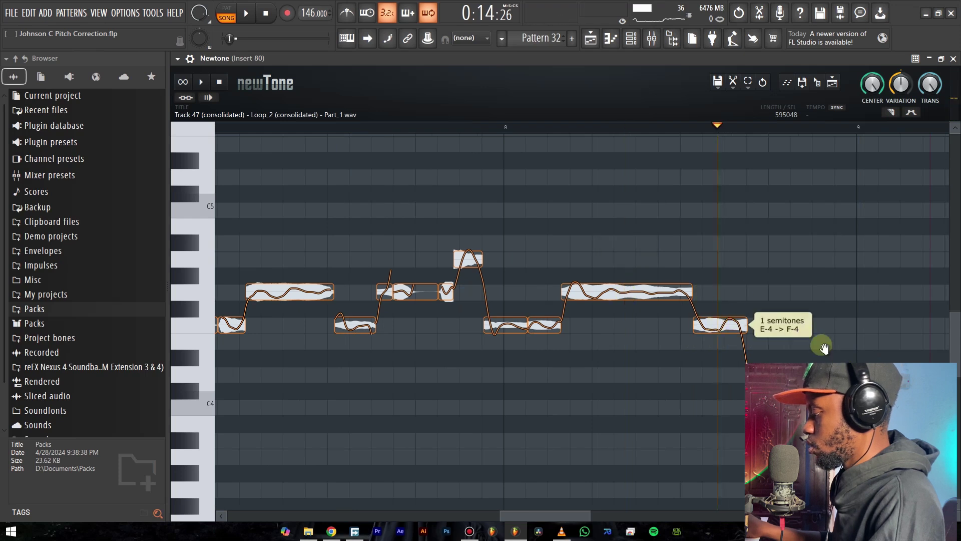
pyautogui.click(638, 368)
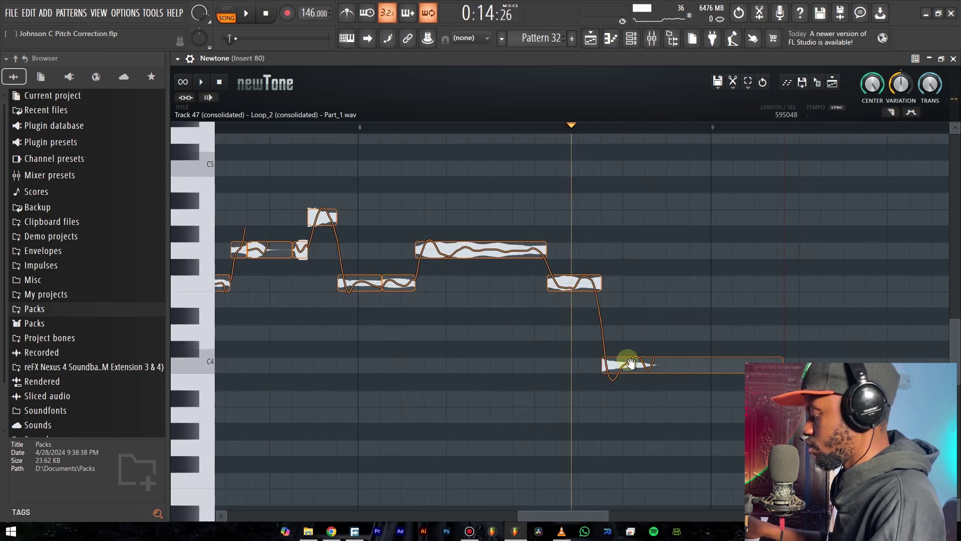
pyautogui.moveTo(672, 361); pyautogui.dragTo(667, 322)
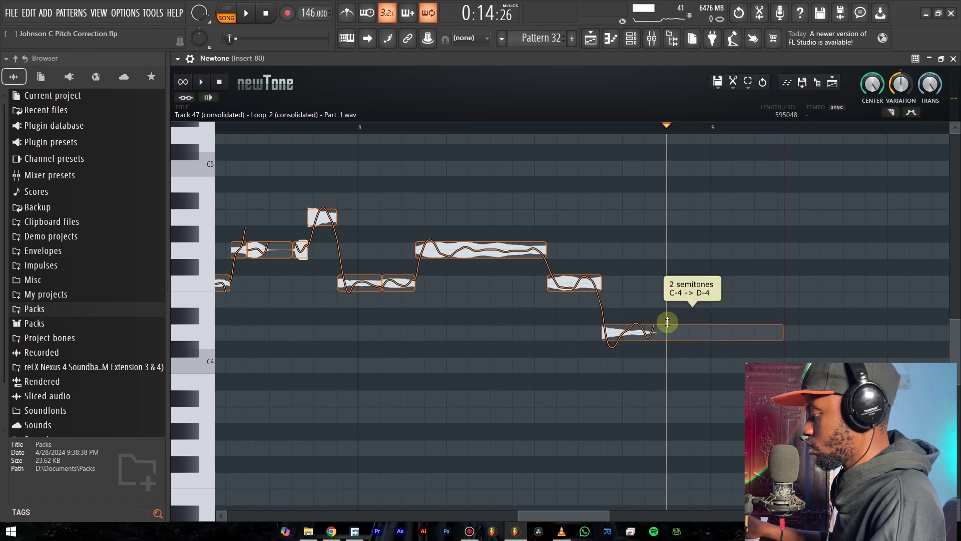
# Play the reworked vocal in NewTone and listen through the edited melody
pyautogui.scroll(-5, 689, 301)
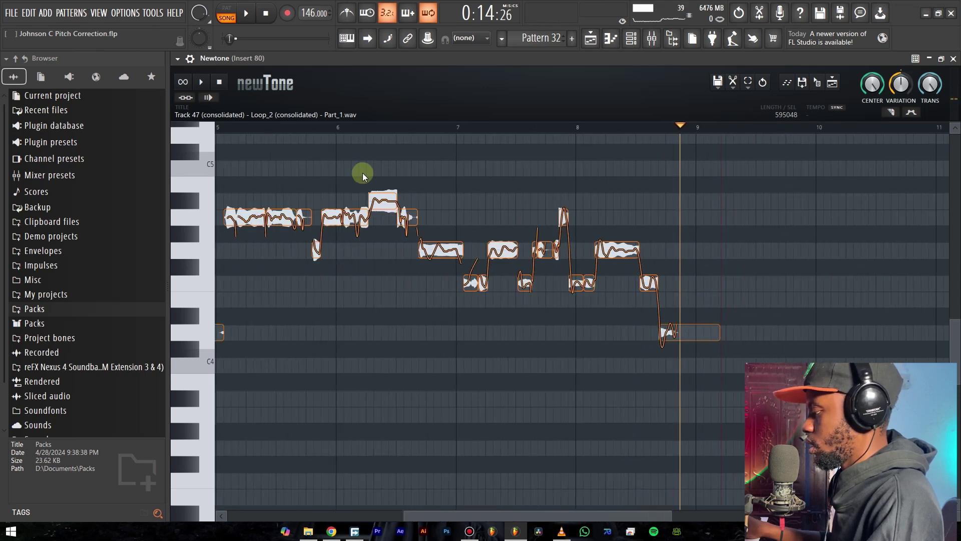
pyautogui.press('space')
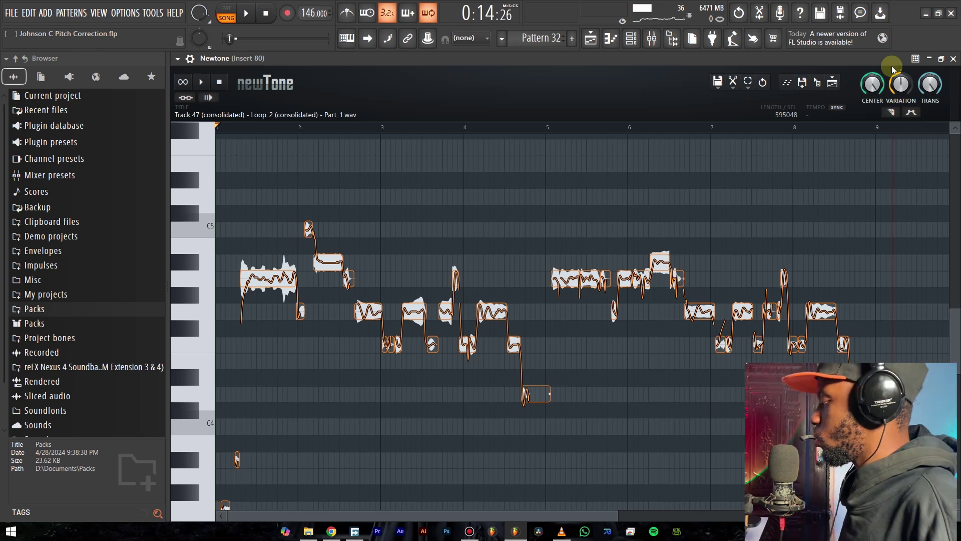
pyautogui.click(745, 199)
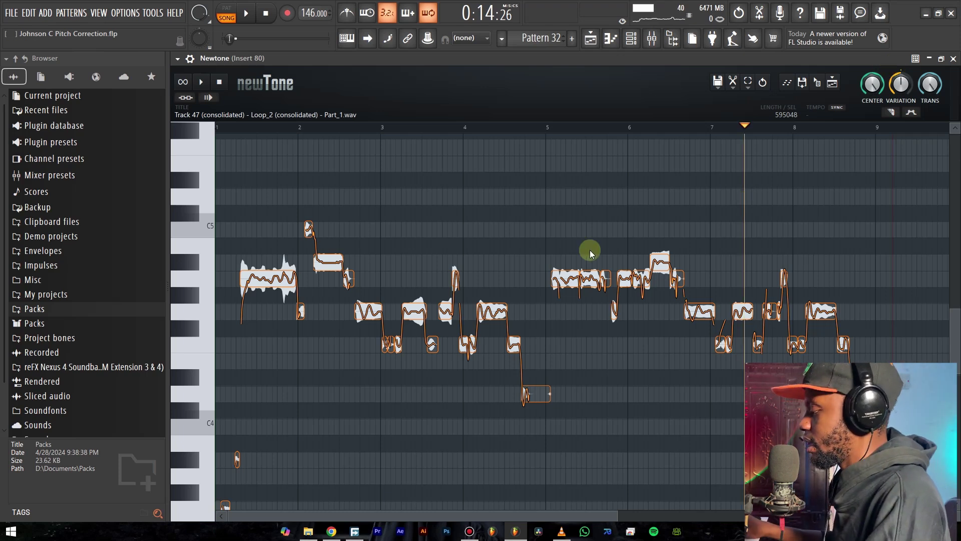
# Show the advanced editing controls on the long G4 note between bars 3 and 4 and try its volume control
pyautogui.click(539, 131)
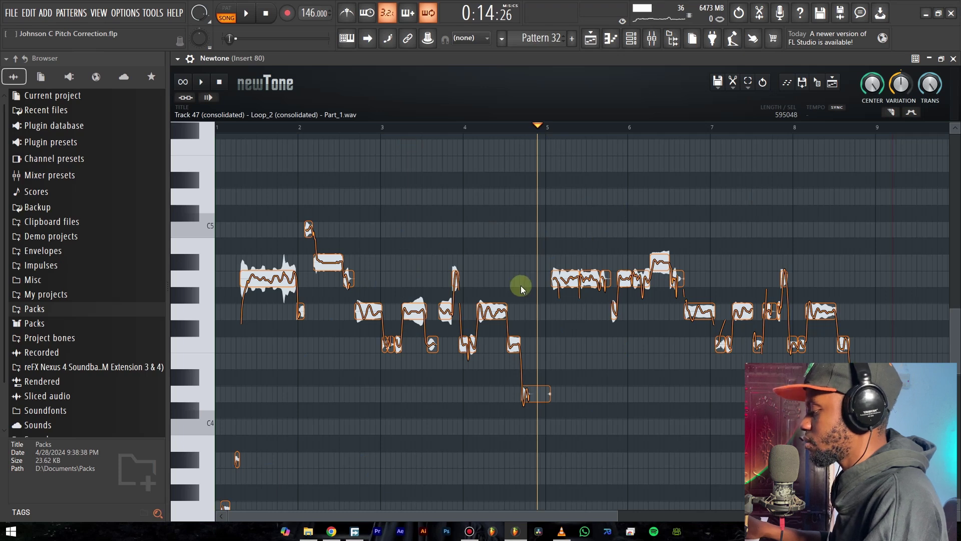
pyautogui.scroll(5, 407, 310)
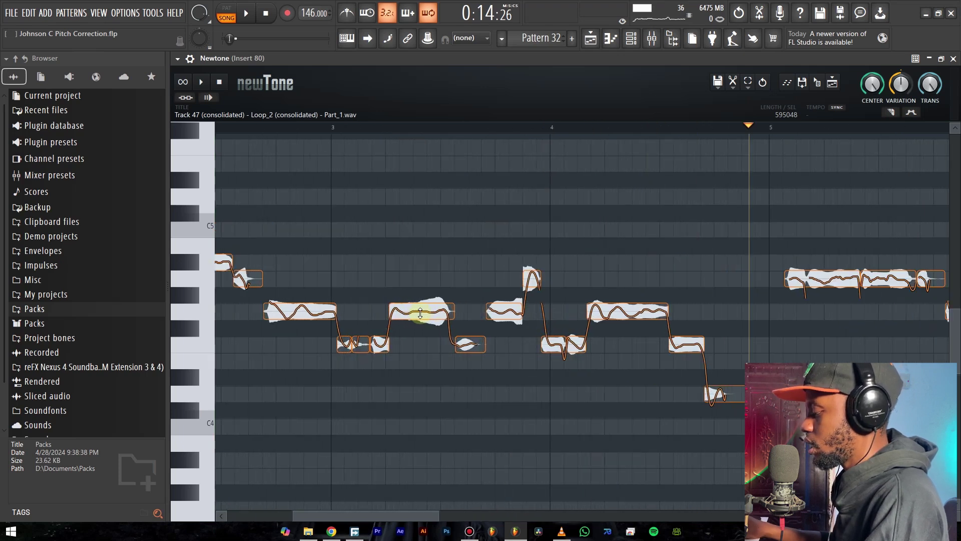
pyautogui.scroll(5, 416, 313)
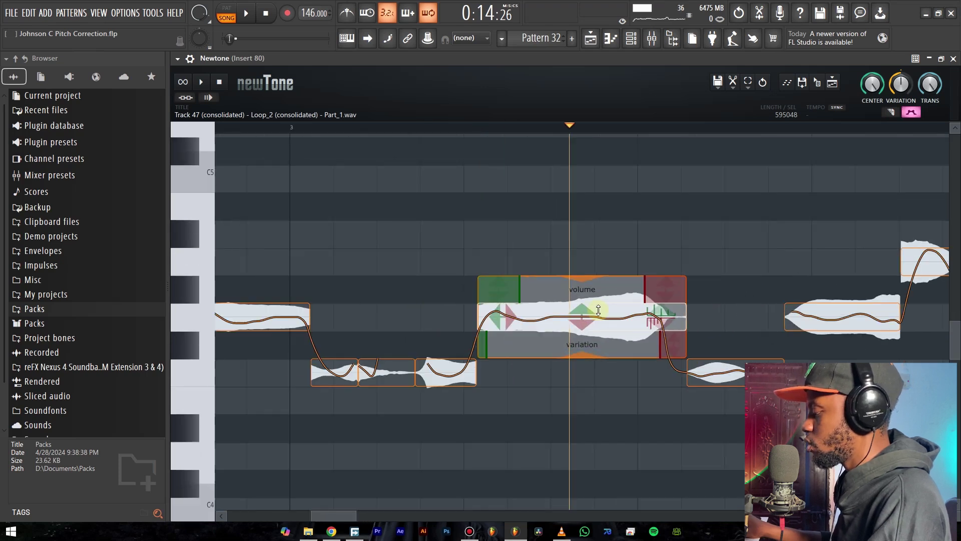
pyautogui.scroll(4, 599, 311)
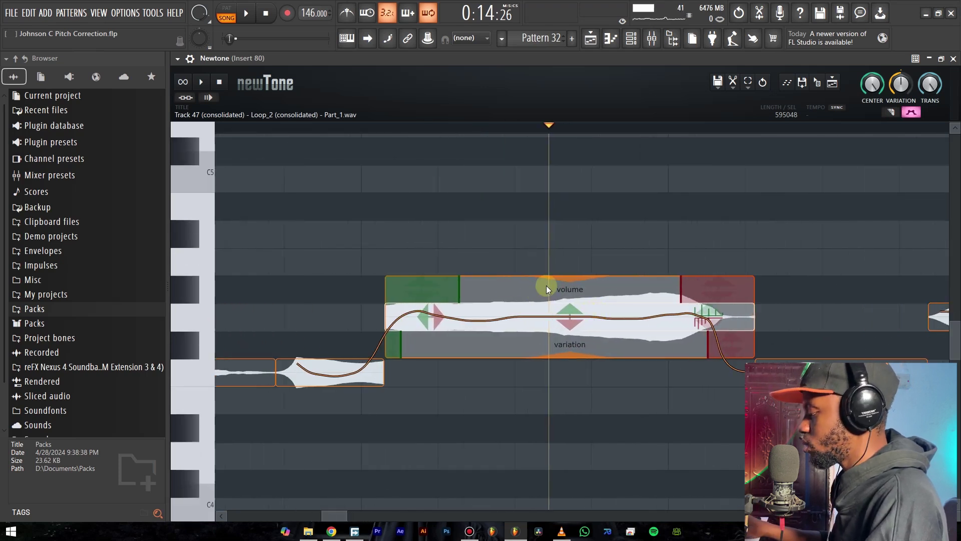
pyautogui.moveTo(569, 277); pyautogui.dragTo(572, 255)
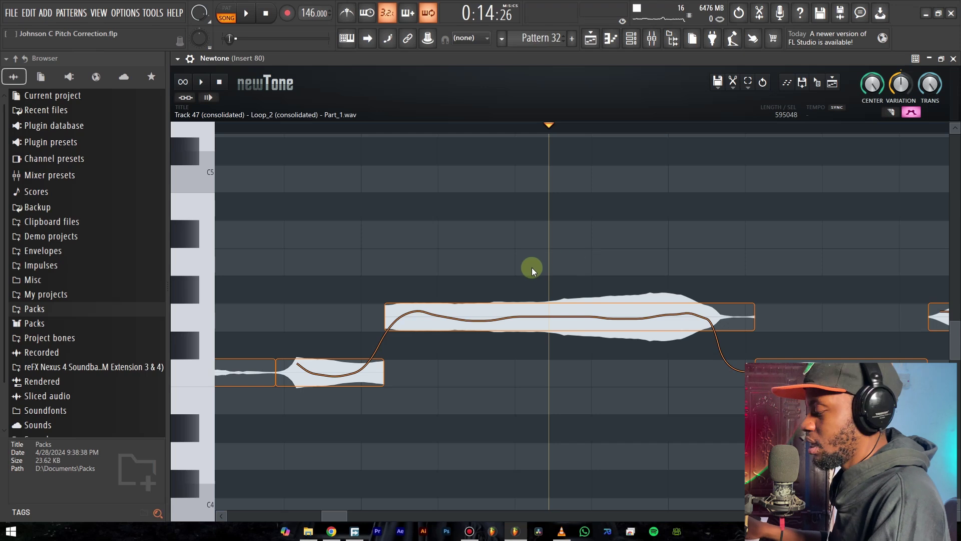
pyautogui.moveTo(599, 308)
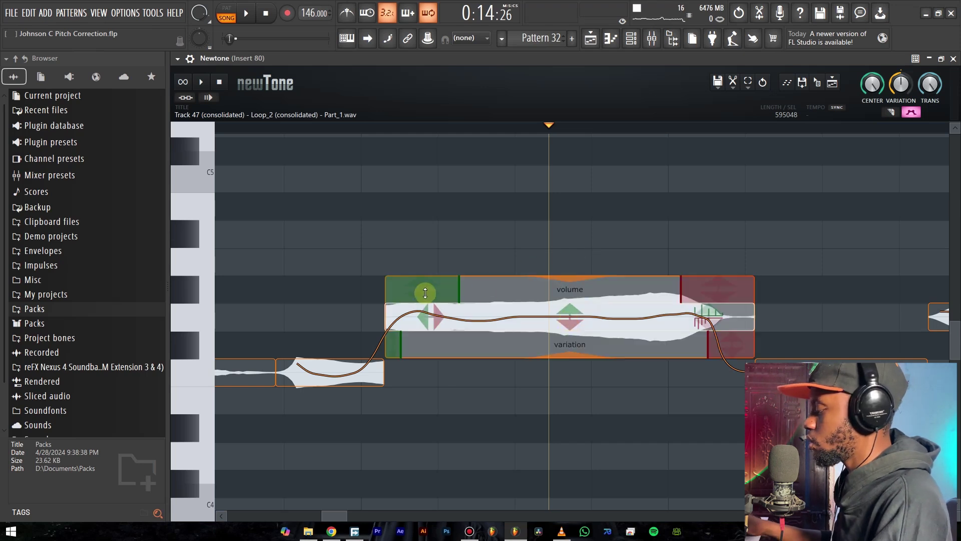
# Try adjusting the start and end of the long G4 note between bars 3 and 4, and close its advanced controls
pyautogui.scroll(-1, 566, 256)
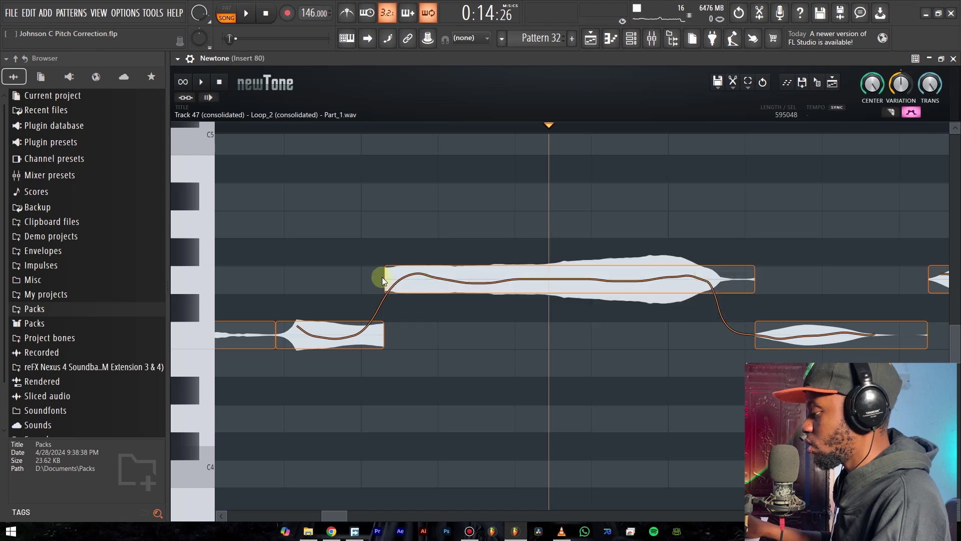
pyautogui.moveTo(387, 278)
pyautogui.mouseDown()
pyautogui.moveTo(439, 277)
pyautogui.moveTo(329, 281)
pyautogui.moveTo(442, 281)
pyautogui.moveTo(361, 291)
pyautogui.moveTo(618, 290)
pyautogui.moveTo(395, 293)
pyautogui.mouseUp()
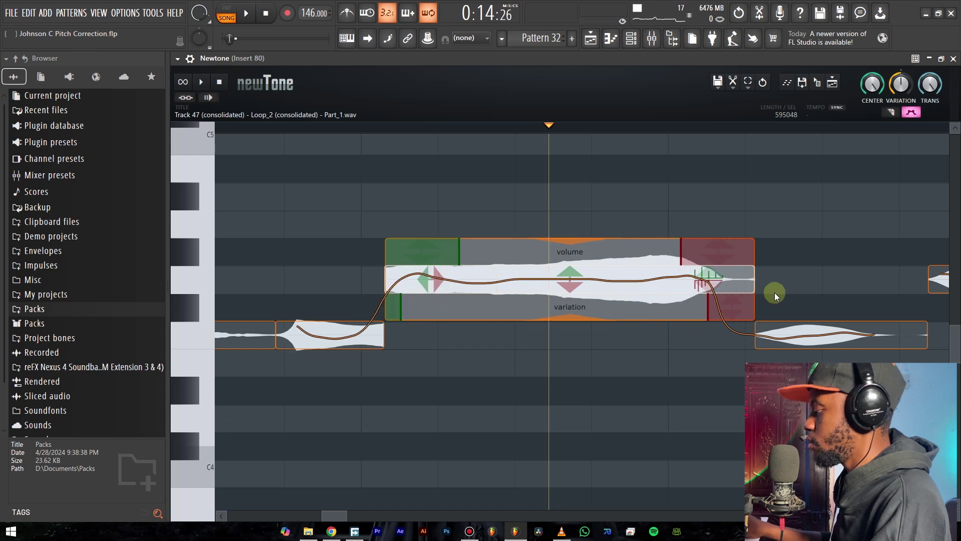
pyautogui.moveTo(751, 279)
pyautogui.mouseDown()
pyautogui.moveTo(809, 279)
pyautogui.moveTo(740, 279)
pyautogui.mouseUp()
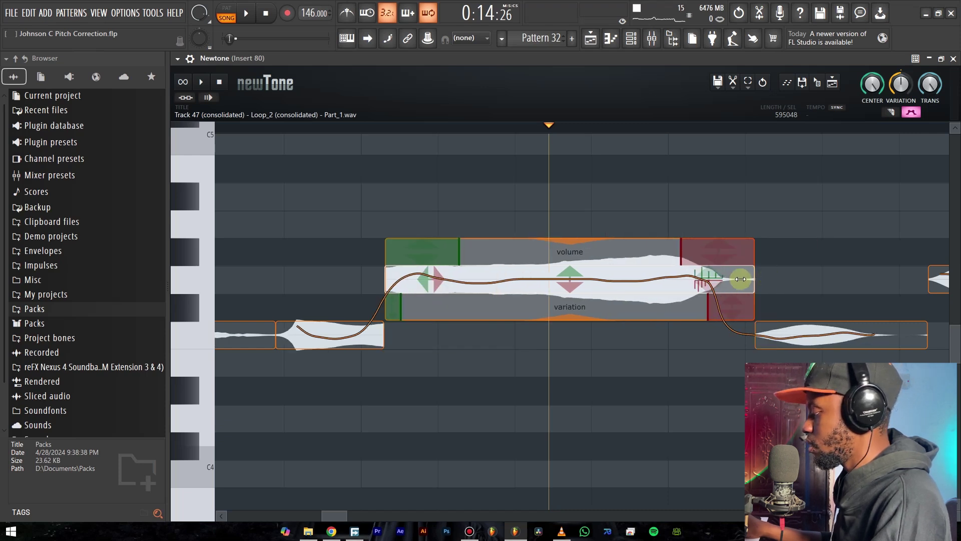
pyautogui.click(791, 227)
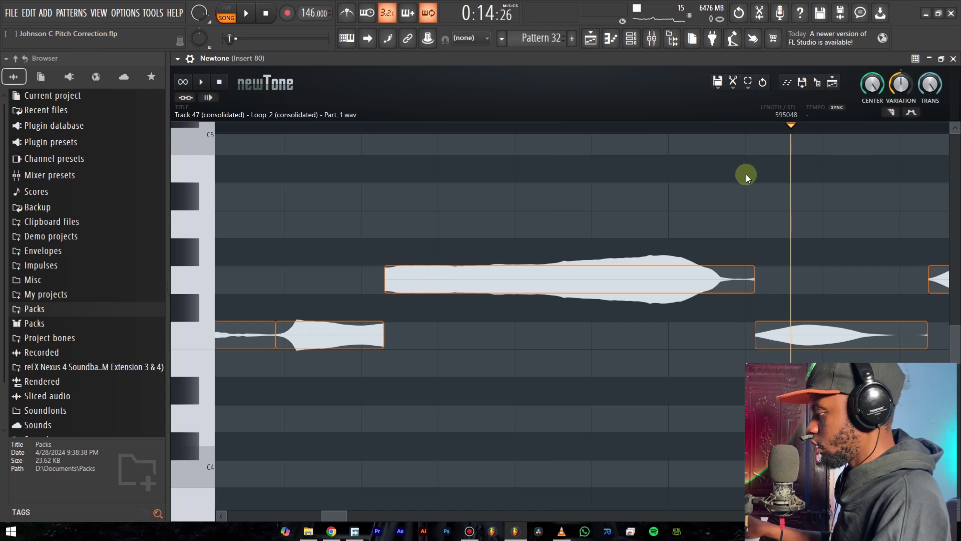
# Set the pitch variation of the long G4 note between bars 3 and 4 to about 67% with its advanced controls
pyautogui.scroll(-2, 745, 174)
pyautogui.scroll(-6, 623, 251)
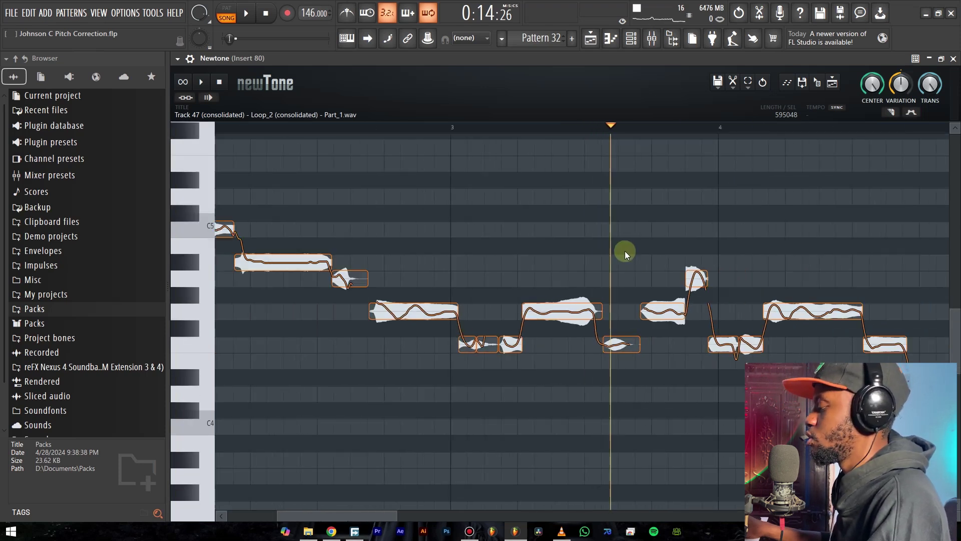
pyautogui.scroll(2, 489, 285)
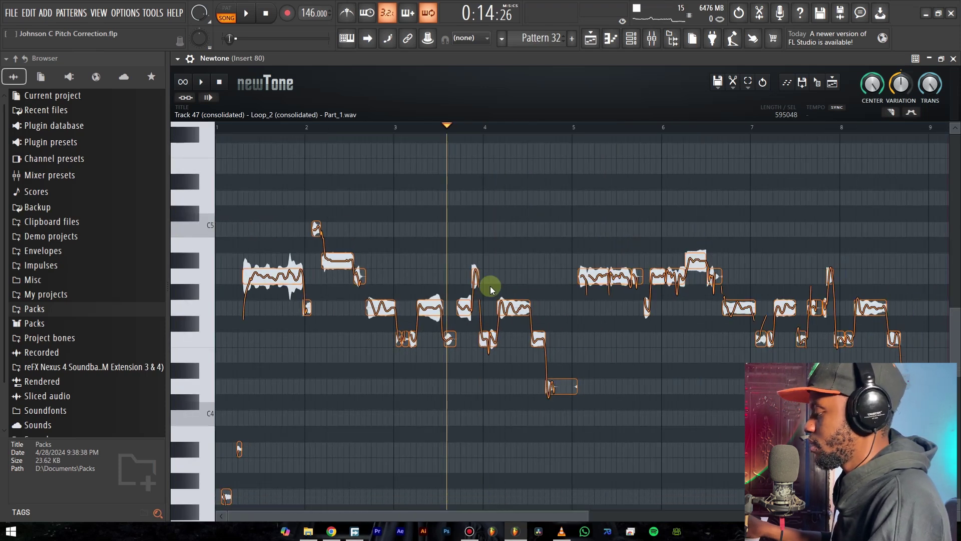
pyautogui.scroll(5, 428, 294)
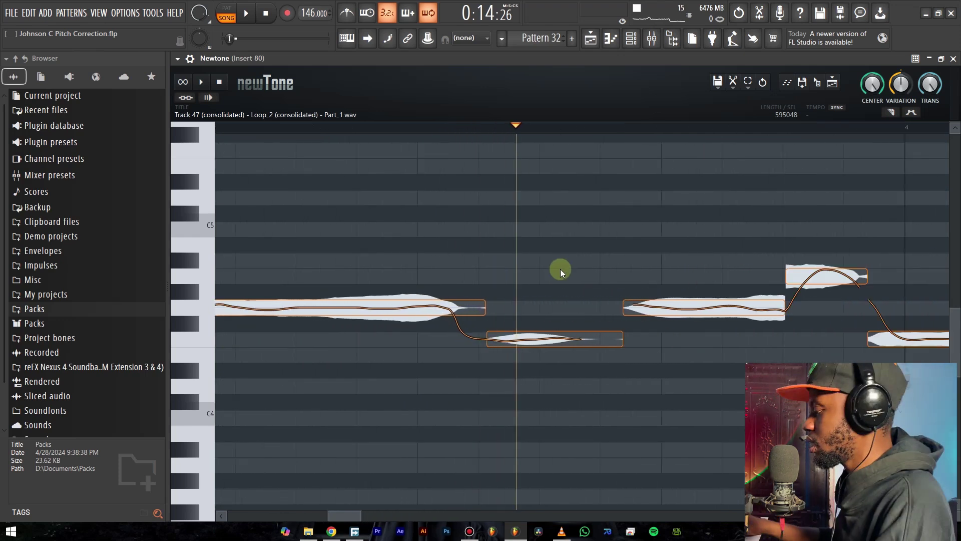
pyautogui.scroll(-2, 566, 268)
pyautogui.scroll(-2, 566, 268)
pyautogui.click(494, 309)
pyautogui.doubleClick(495, 309)
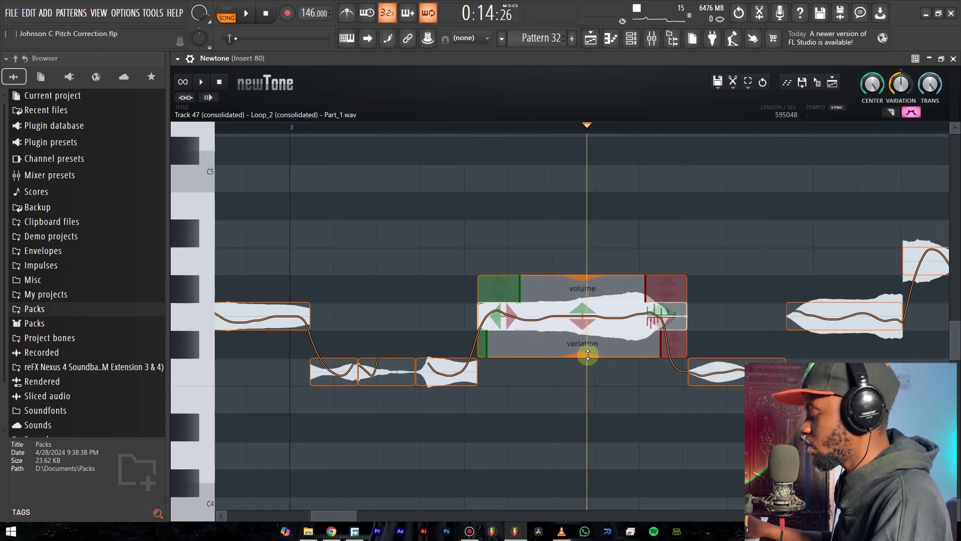
pyautogui.moveTo(588, 349); pyautogui.dragTo(583, 318)
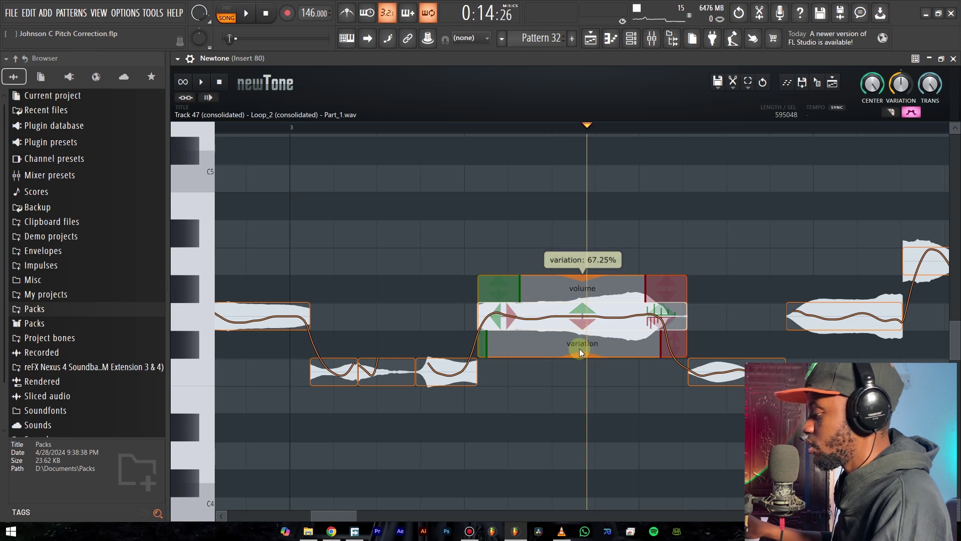
pyautogui.doubleClick(619, 260)
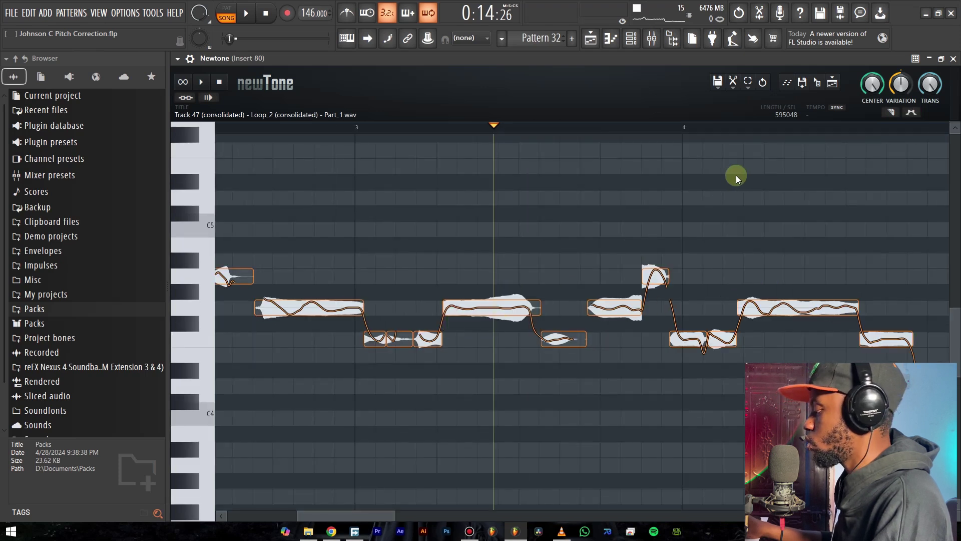
# Send the corrected vocal from NewTone to playlist Track 3, close NewTone and bring up the playlist
pyautogui.scroll(-5, 785, 213)
pyautogui.scroll(-1, 775, 207)
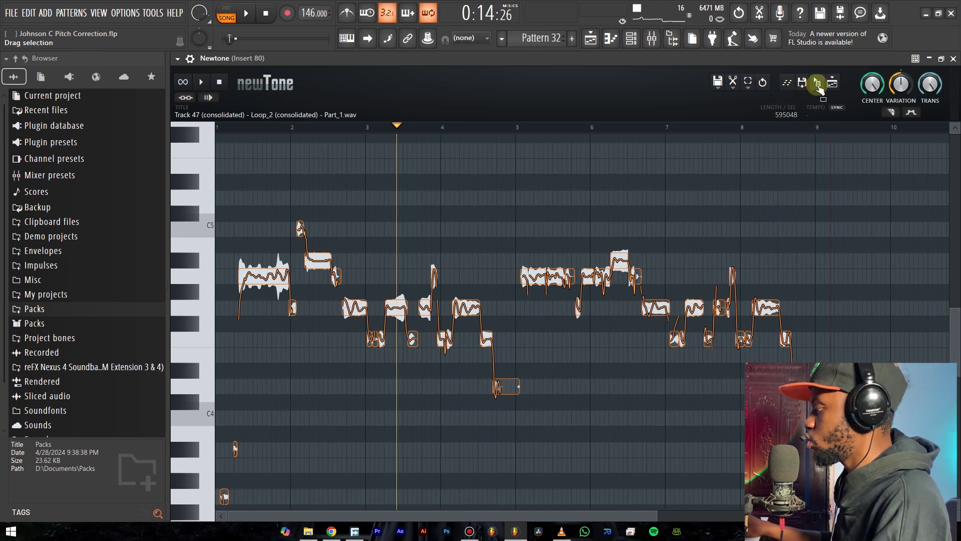
pyautogui.moveTo(817, 85); pyautogui.dragTo(776, 78)
pyautogui.moveTo(599, 55); pyautogui.dragTo(420, 186)
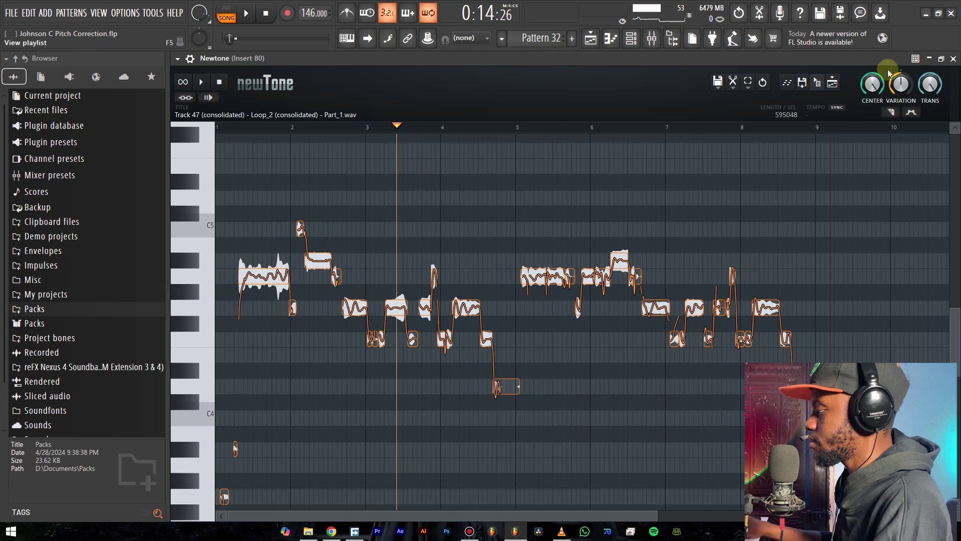
pyautogui.click(953, 59)
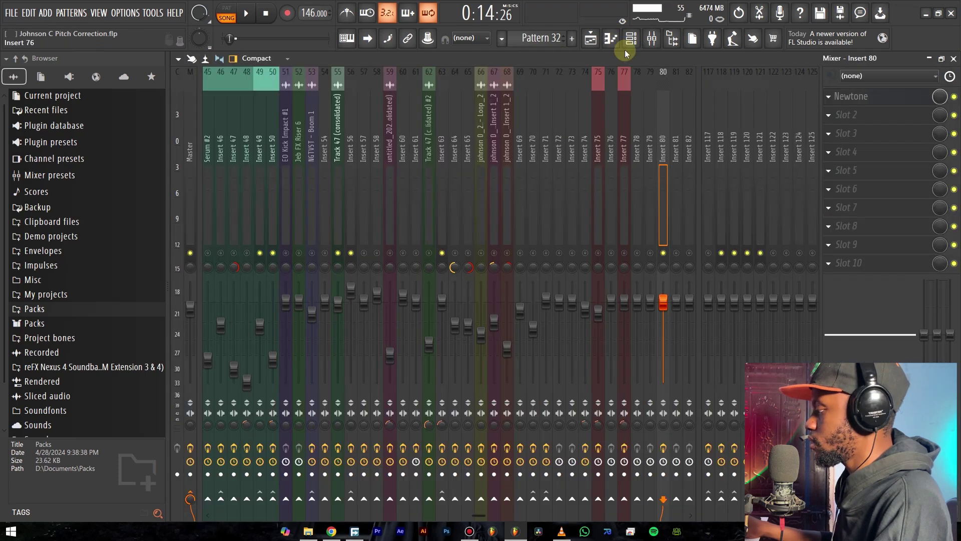
pyautogui.click(590, 38)
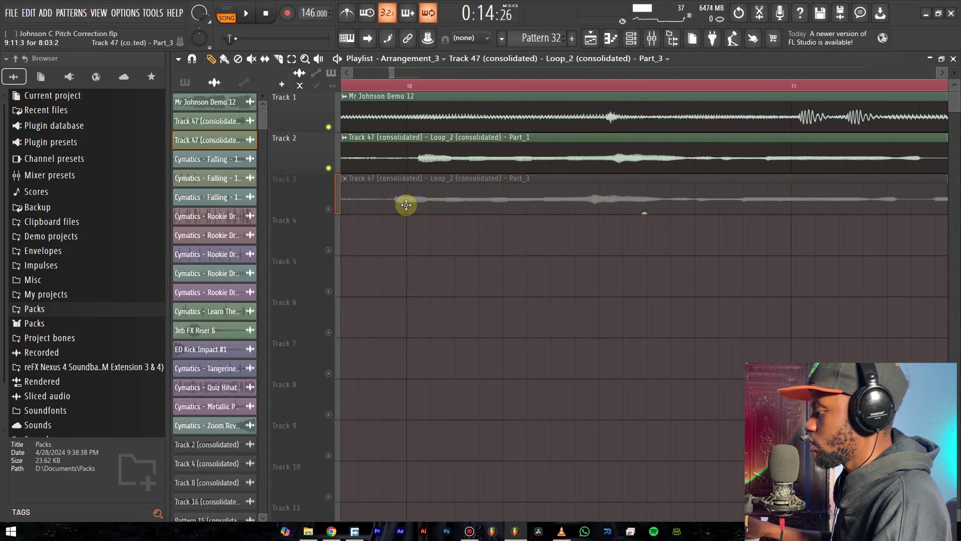
# Align the Part_3 clip on Track 3 with the Part_1 vocal above it and route it to the Track 47 (consolidated) mixer track
pyautogui.moveTo(476, 184); pyautogui.dragTo(487, 181)
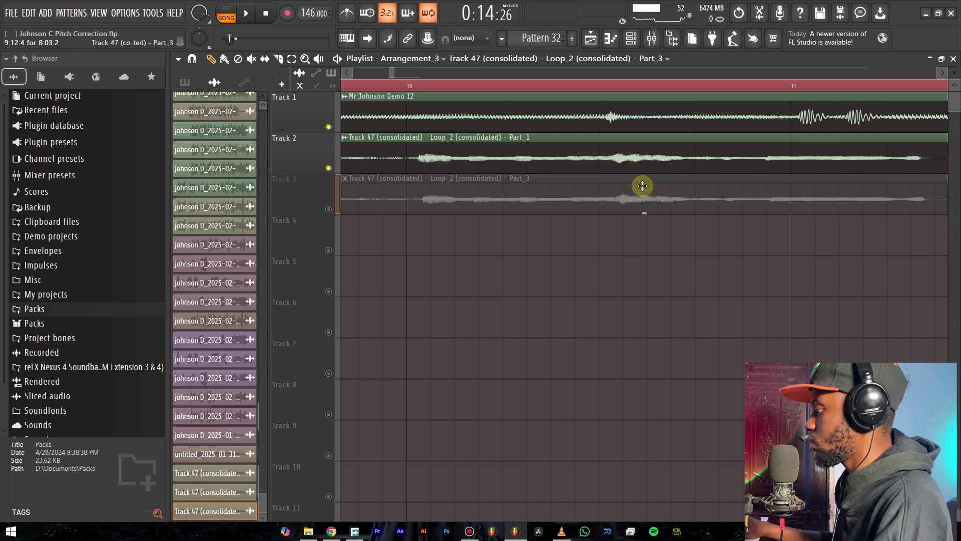
pyautogui.scroll(-5, 489, 202)
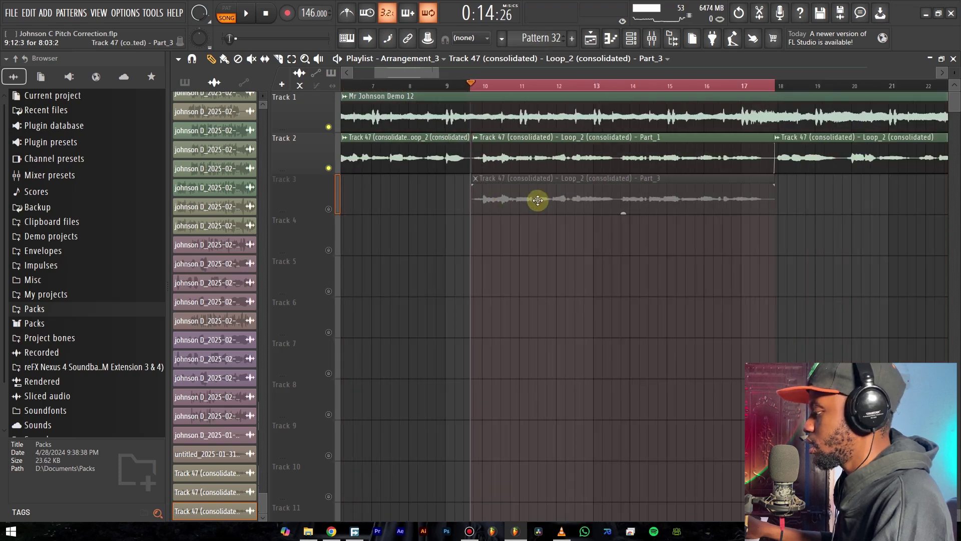
pyautogui.doubleClick(562, 200)
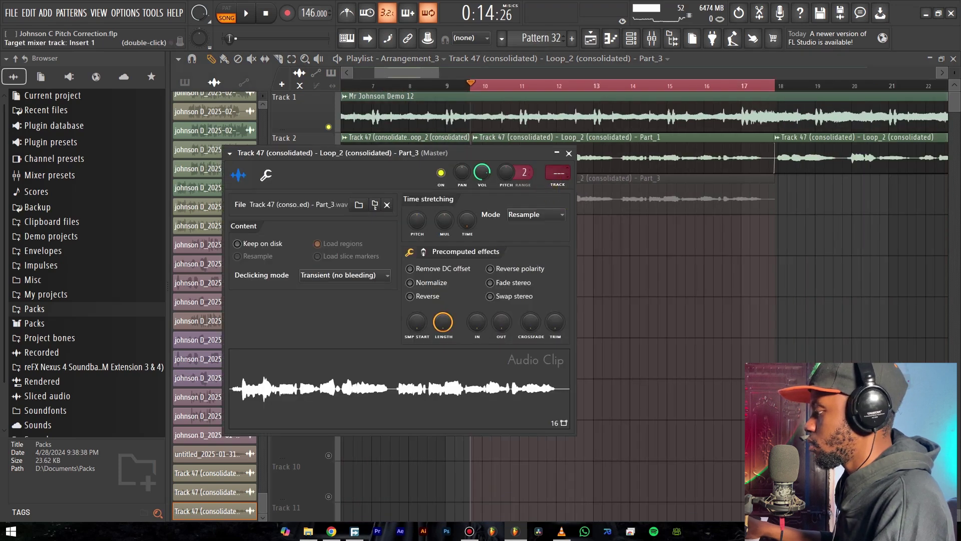
pyautogui.scroll(4, 550, 171)
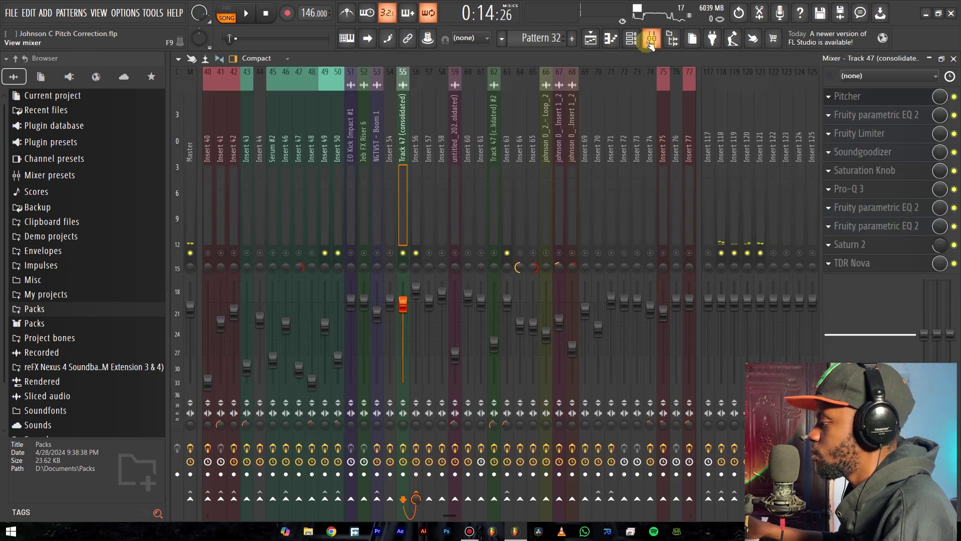
# Disable Pitcher on the Track 47 (consolidated) mixer track and play the Part_3 vocal with the beat, keeping playlist Track 2 muted
pyautogui.click(652, 38)
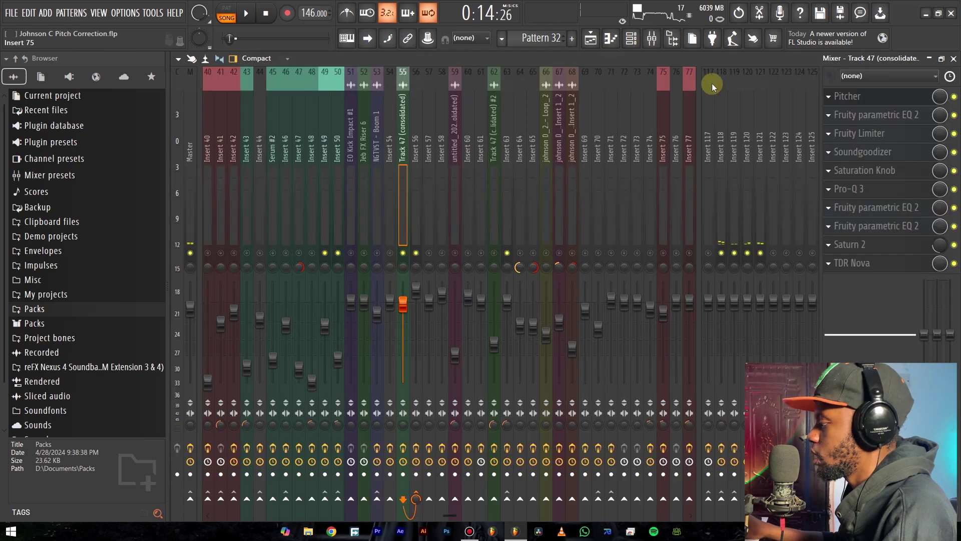
pyautogui.click(954, 96)
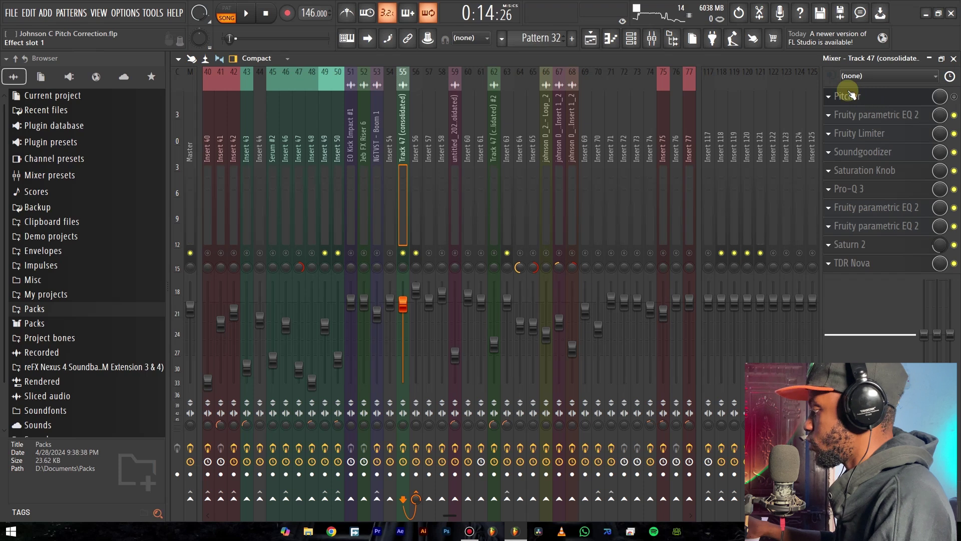
pyautogui.click(857, 101)
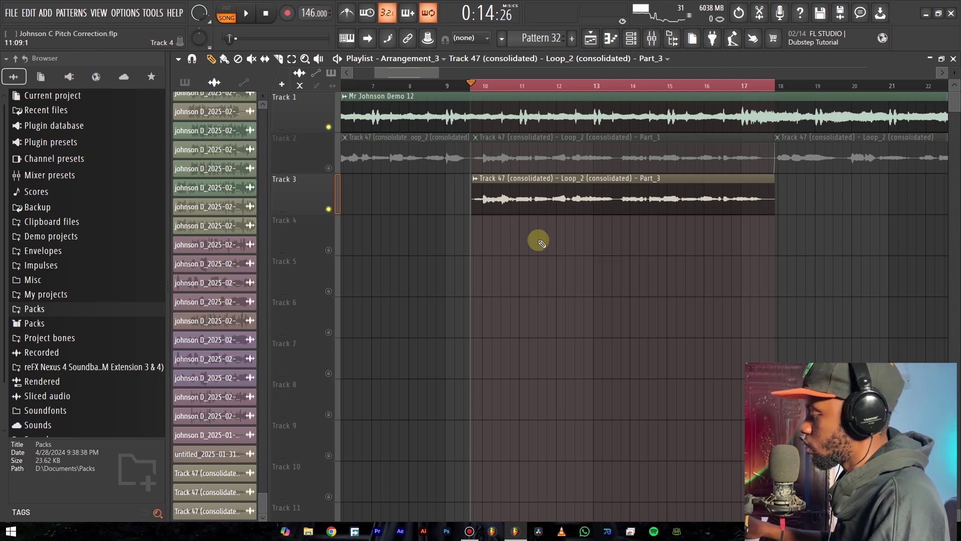
pyautogui.press('space')
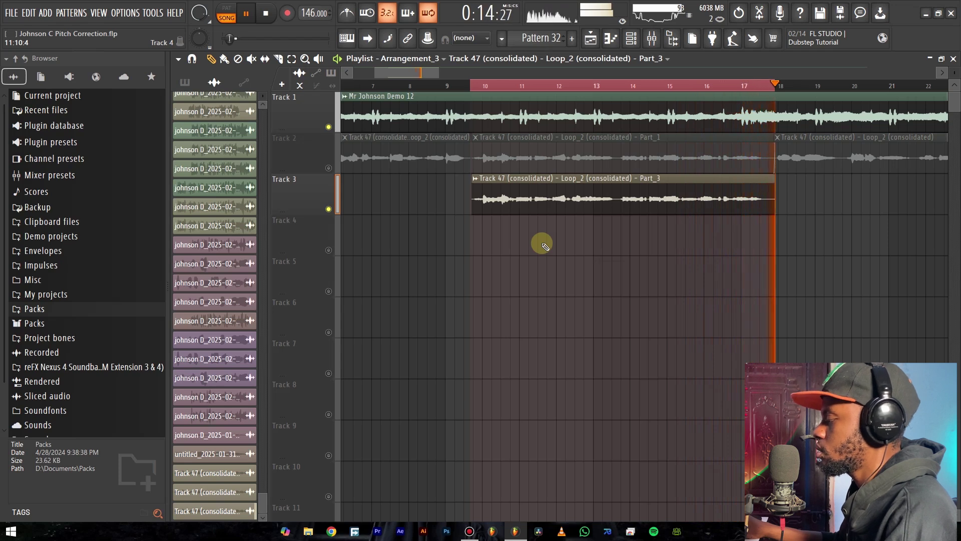
# Unmute playlist Track 2, mute Track 3 and play the original Part_1 vocal with the beat for comparison
pyautogui.press('space')
pyautogui.click(329, 168)
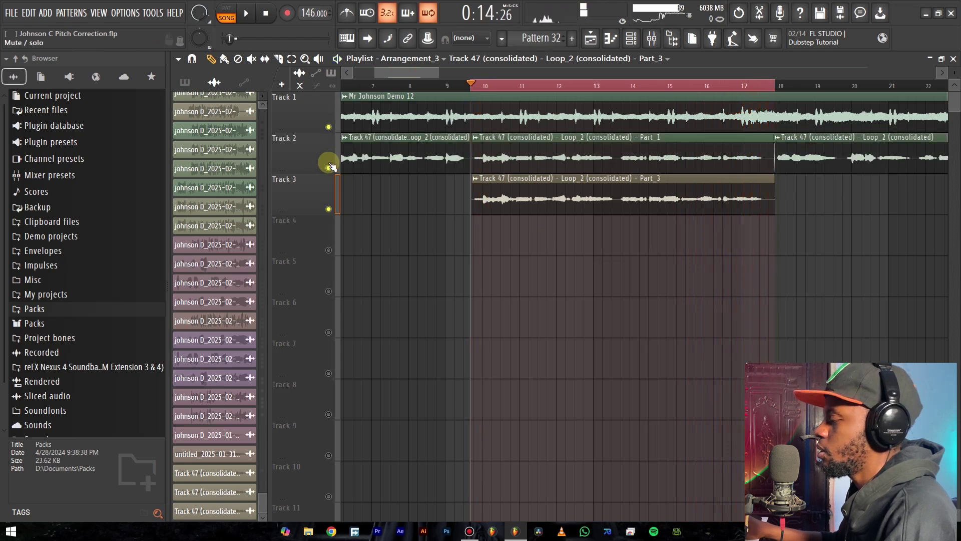
pyautogui.click(329, 209)
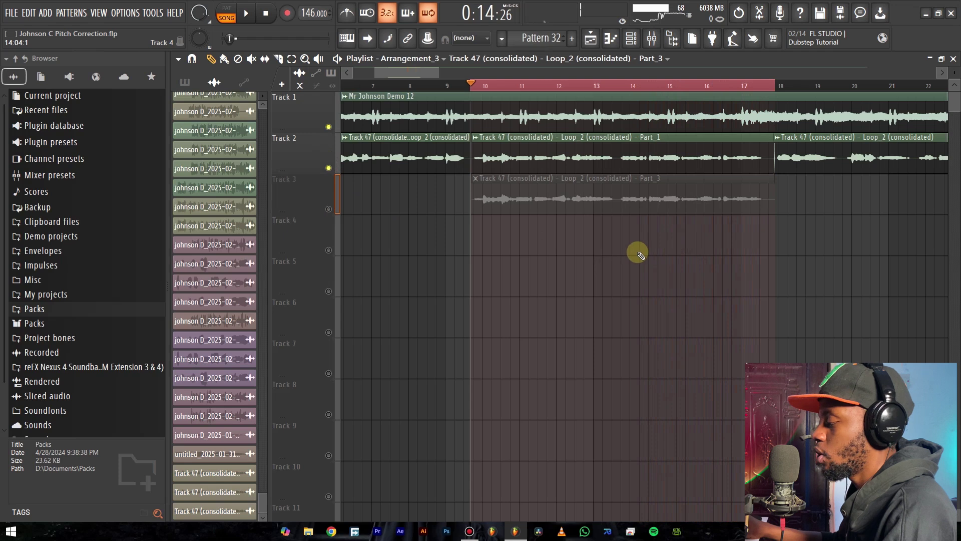
pyautogui.press('space')
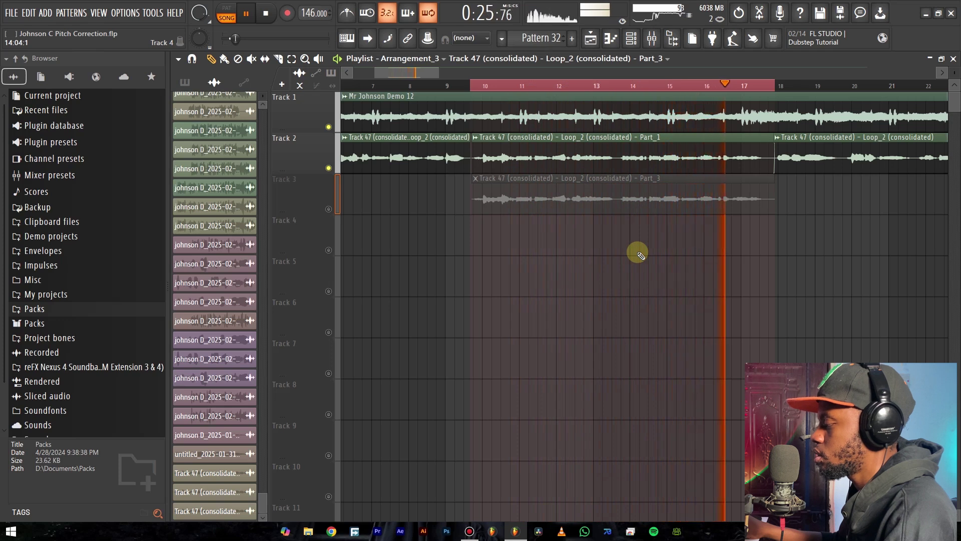
pyautogui.press('space')
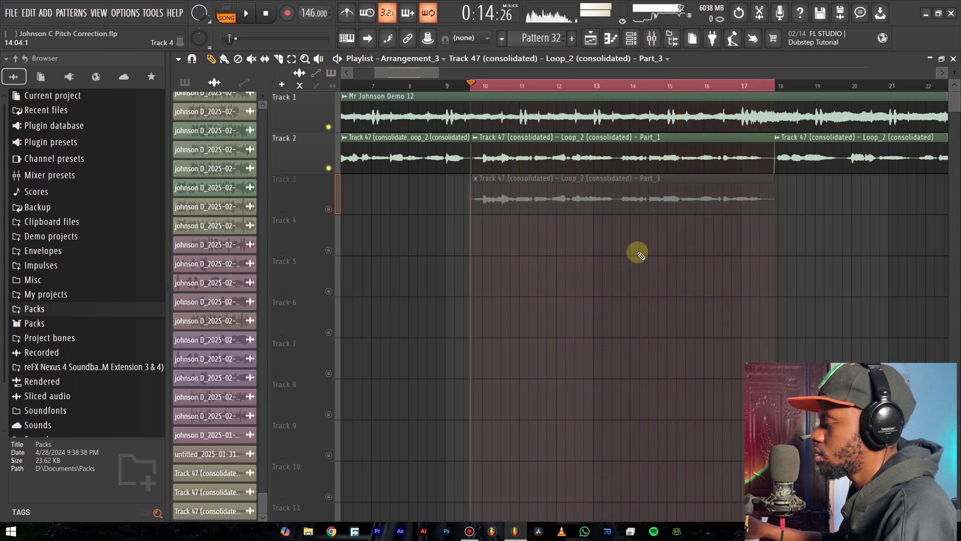
# Enable Pitcher on the Track 47 (consolidated) mixer track with correction speed 100 and play the Part_1 vocal through it
pyautogui.click(652, 39)
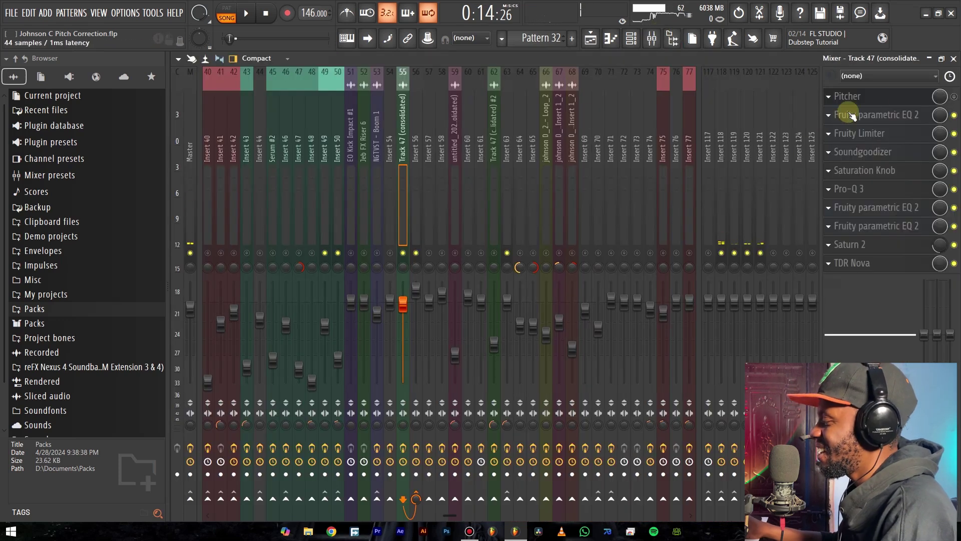
pyautogui.click(895, 104)
pyautogui.moveTo(341, 290); pyautogui.dragTo(340, 265)
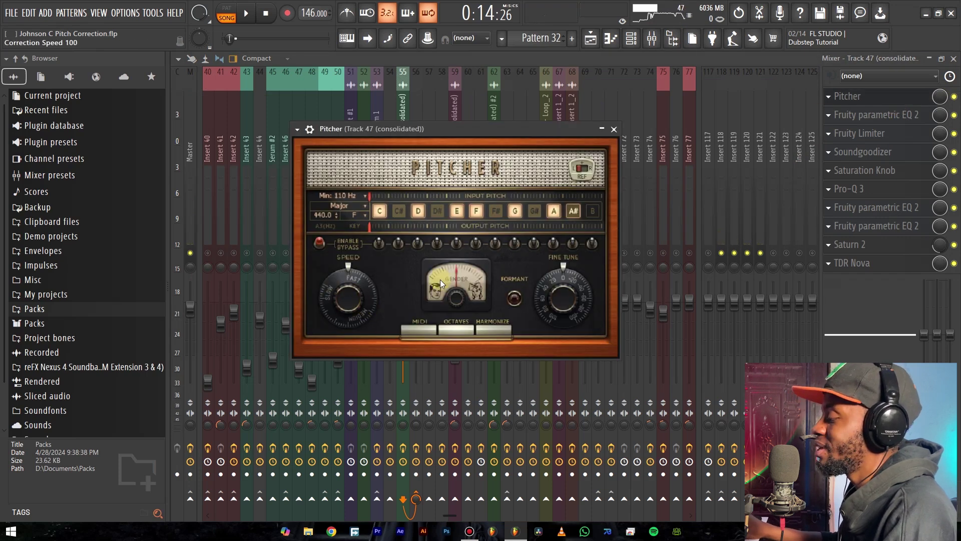
pyautogui.click(610, 40)
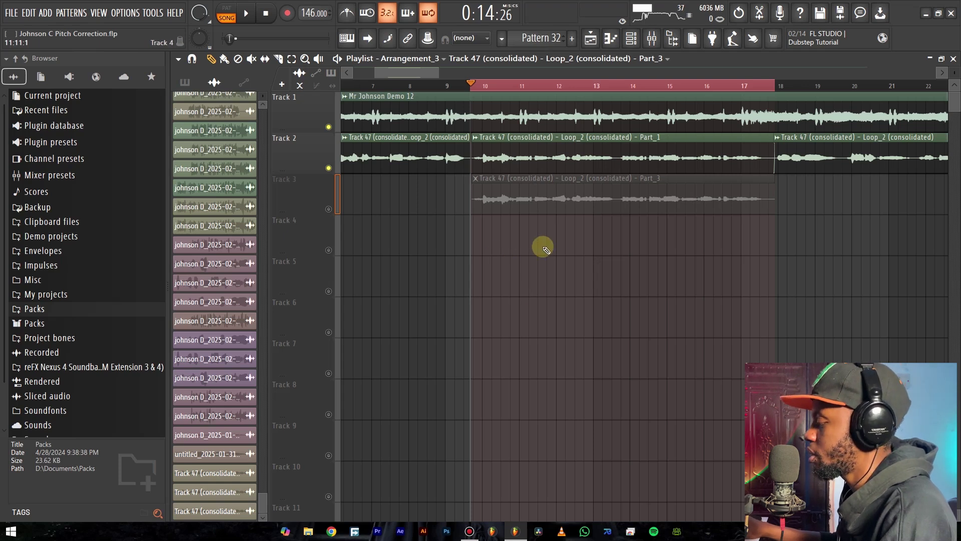
pyautogui.press('space')
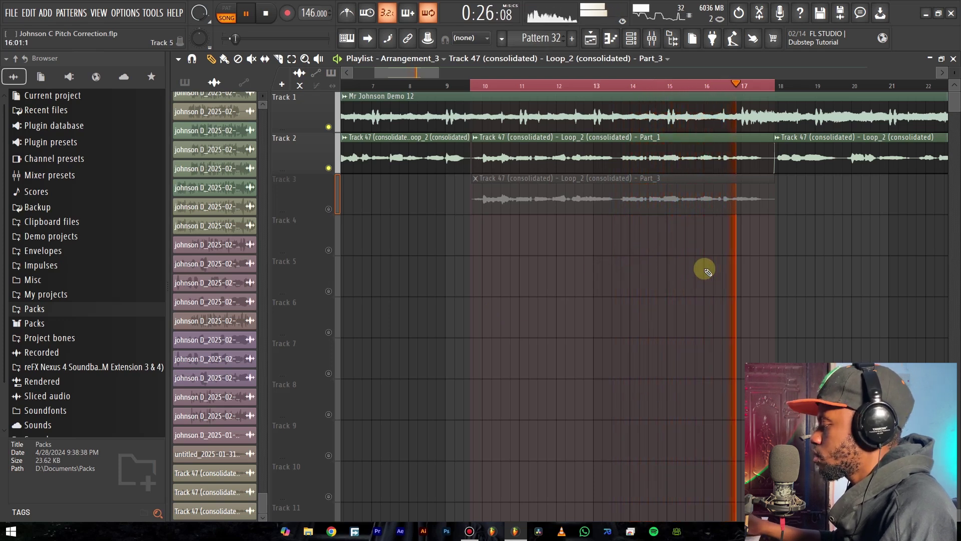
# Mute playlist Track 2, unmute Track 3 and play the corrected Part_3 vocal through Pitcher
pyautogui.press('space')
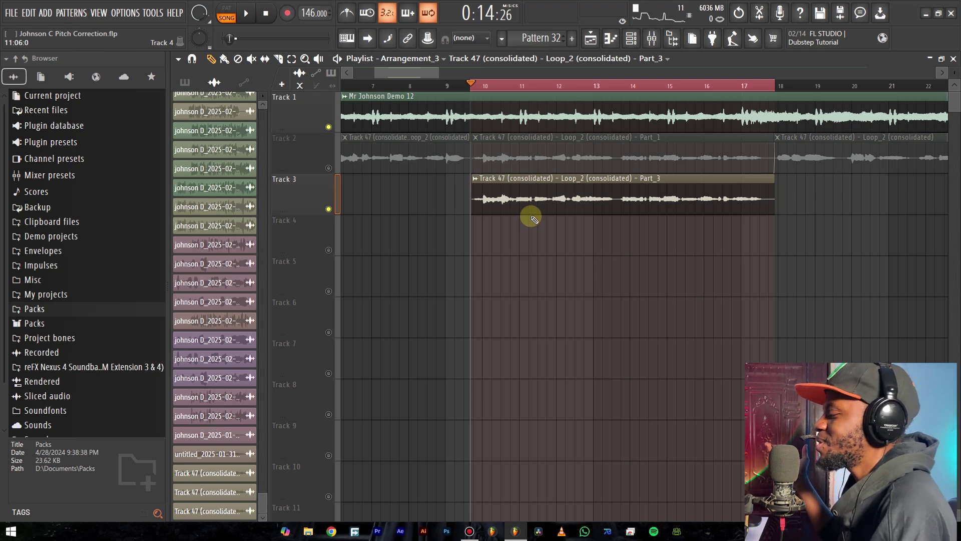
pyautogui.press('space')
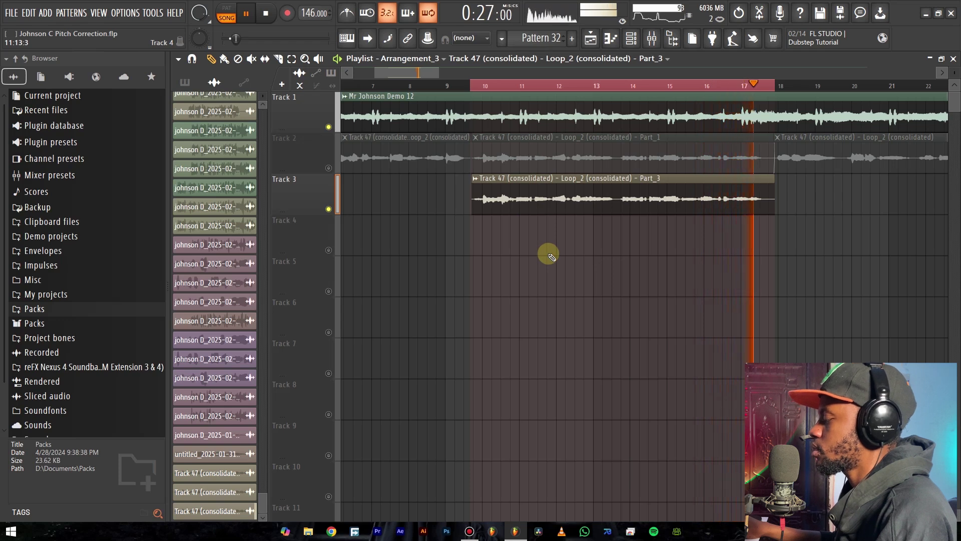
pyautogui.press('space')
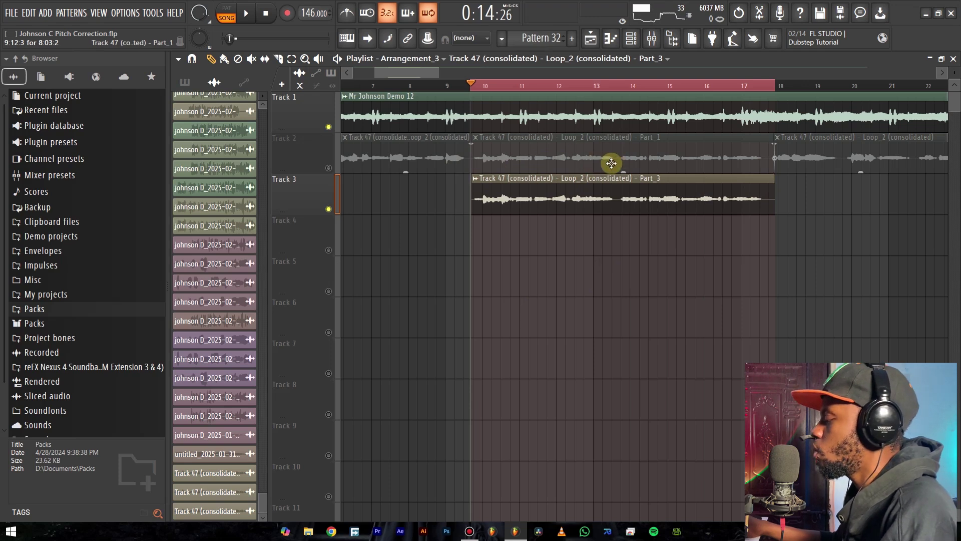
# Lower Pitcher's correction speed to around Medium on the Track 47 (consolidated) mixer track and play the Part_3 vocal again
pyautogui.click(651, 37)
pyautogui.click(857, 96)
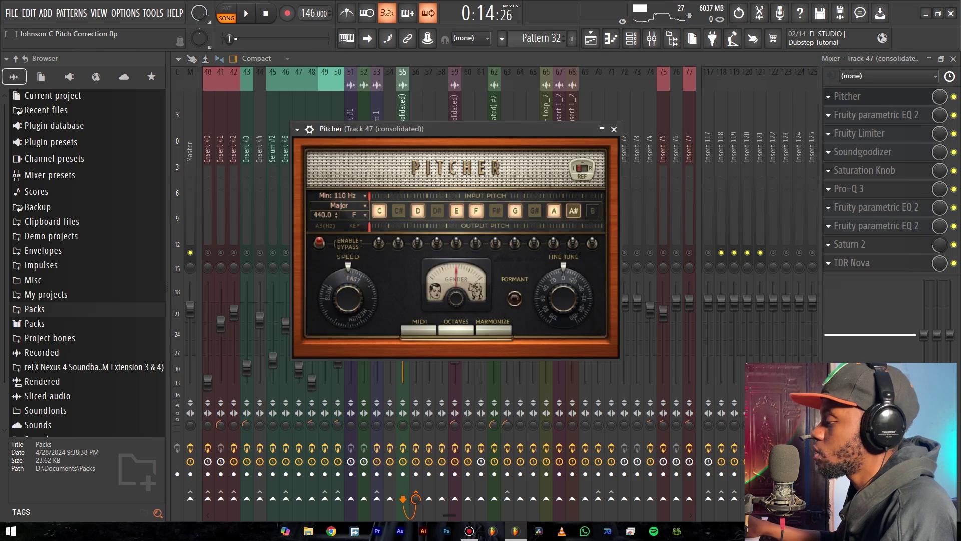
pyautogui.moveTo(348, 298); pyautogui.dragTo(348, 291)
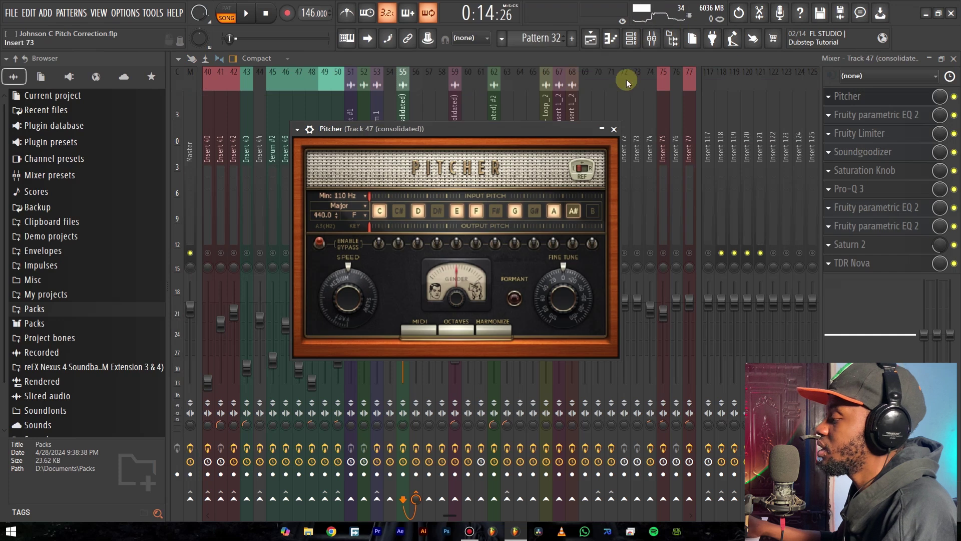
pyautogui.click(590, 38)
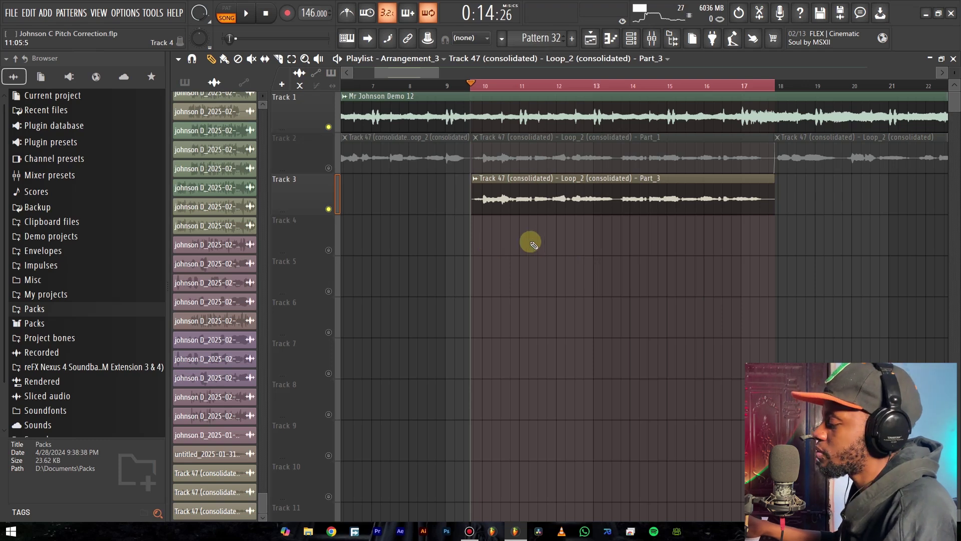
pyautogui.press('space')
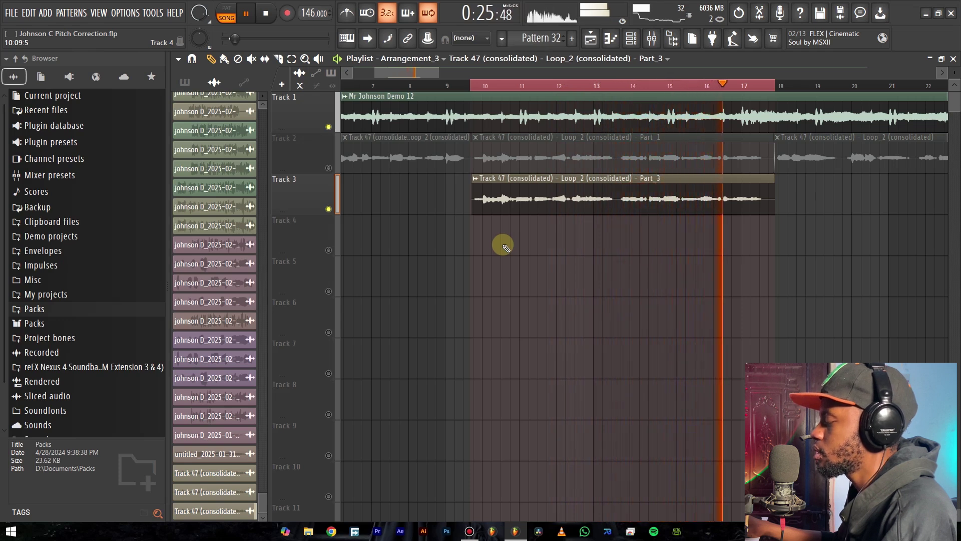
pyautogui.press('space')
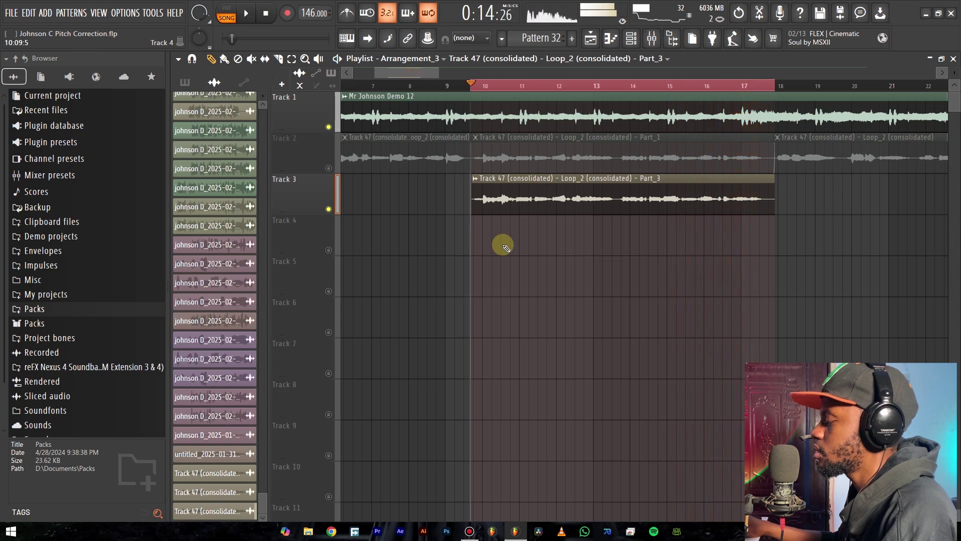
pyautogui.click(652, 40)
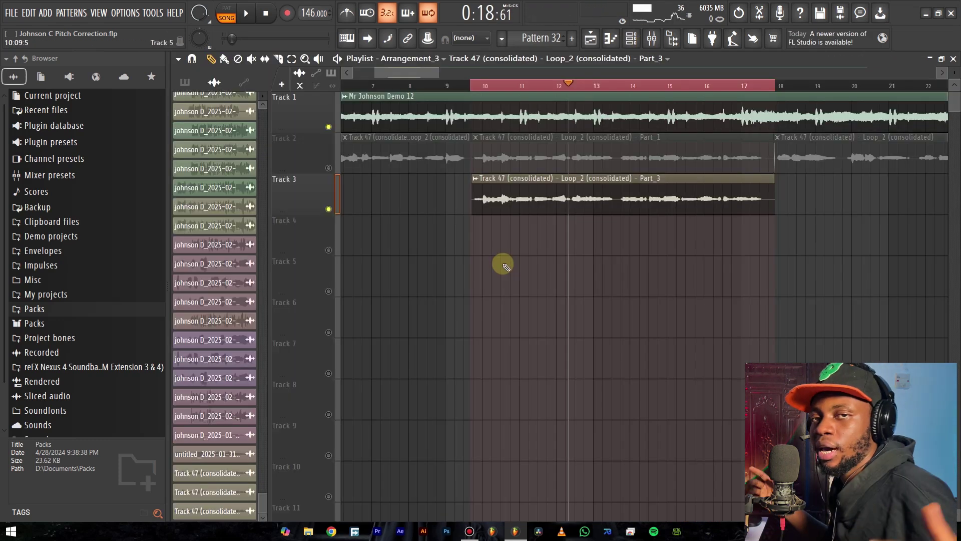